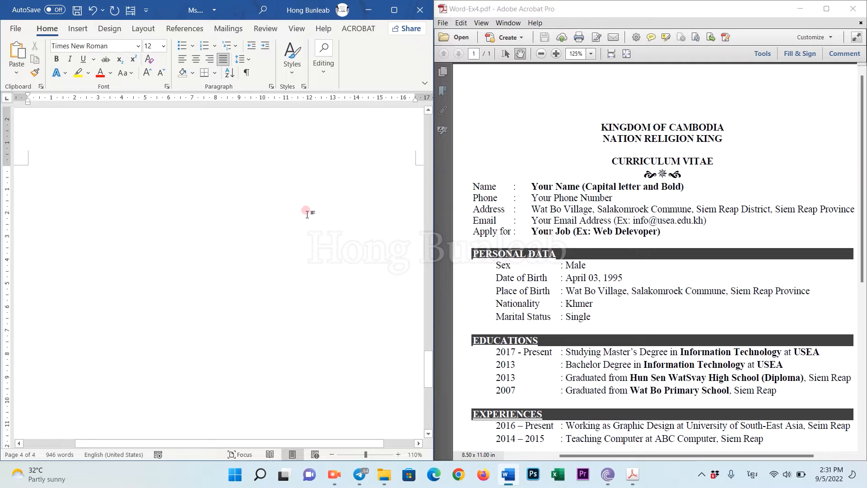
Center-align the empty first line of blank page 4.
left_click(195, 62)
left_click(224, 218)
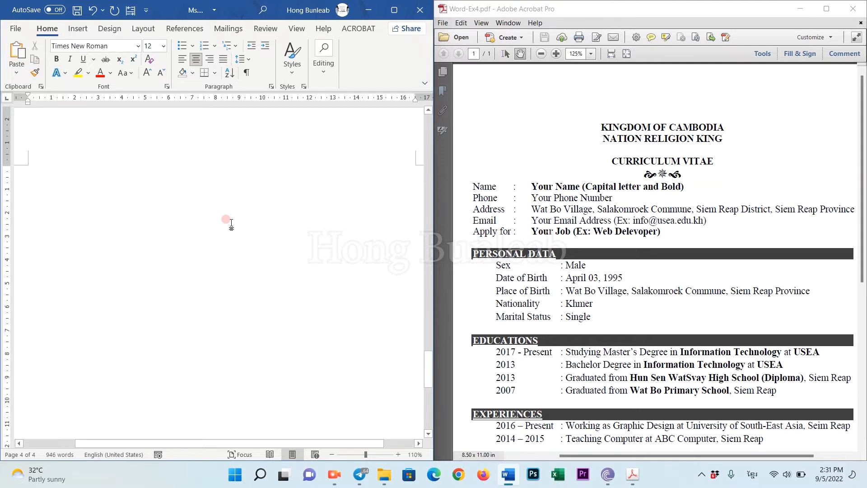
Type the title lines KINGDOM OF CAMBODIA, NATION RELIGION KING and CURRICULUM VITAE.
key("alt+shift")
type("KI")
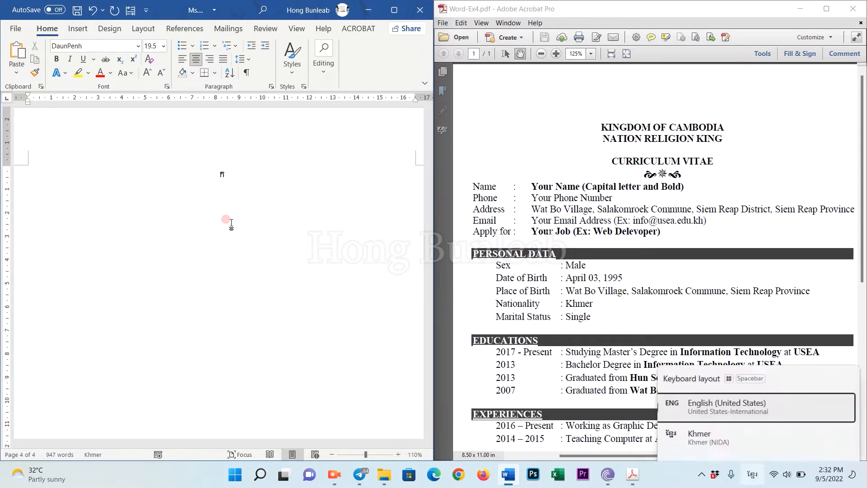
type("NGDOM OF CAMBODIA")
key("Return")
type("NAT")
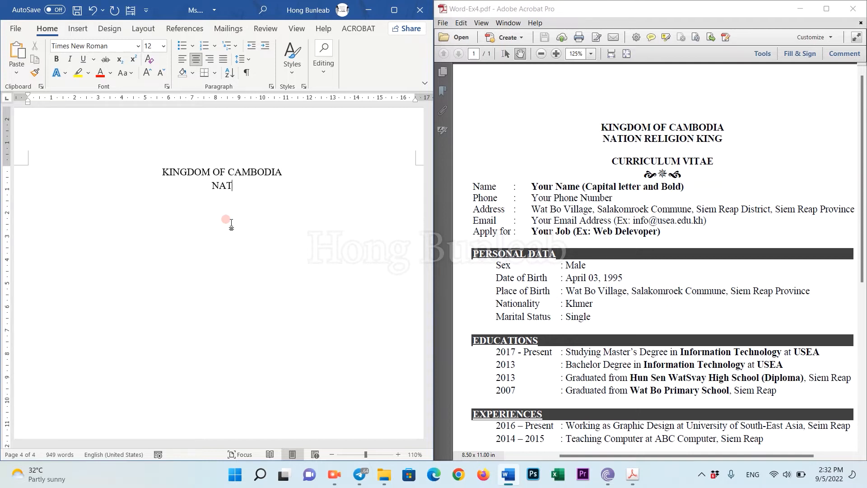
type("ION RELIGION KING")
key("Return")
key("Return")
type("CURRICULUM VIT")
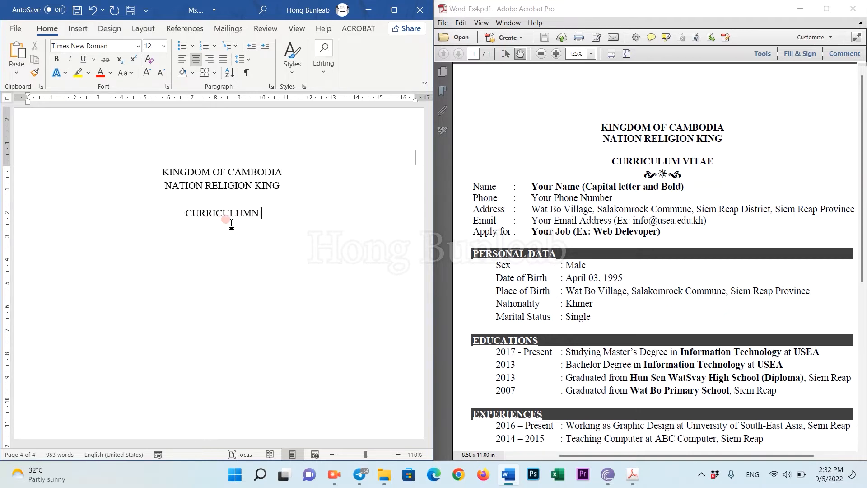
type("AE")
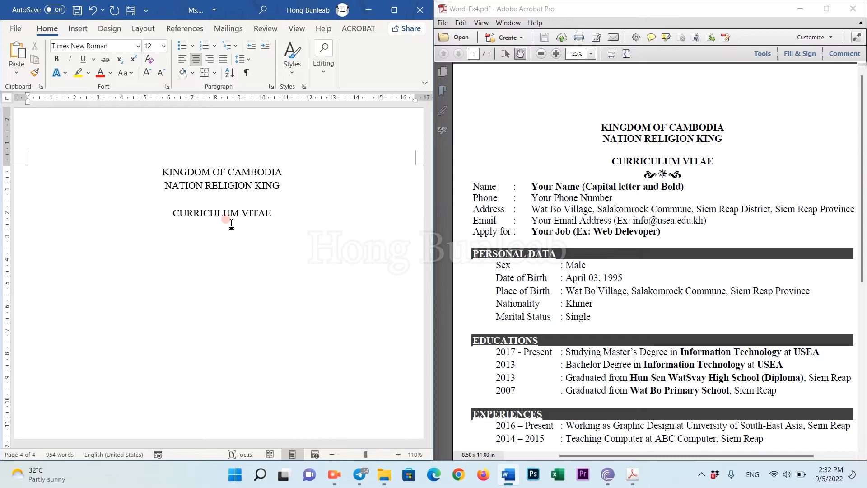
Bold the three title lines and start a non-bold line below CURRICULUM VITAE.
left_click_drag(272, 214, 135, 139)
left_click(56, 59)
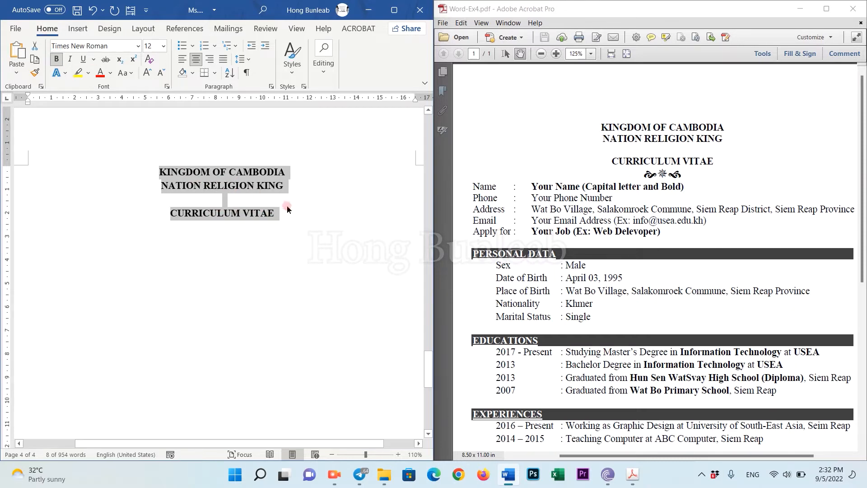
left_click(257, 184)
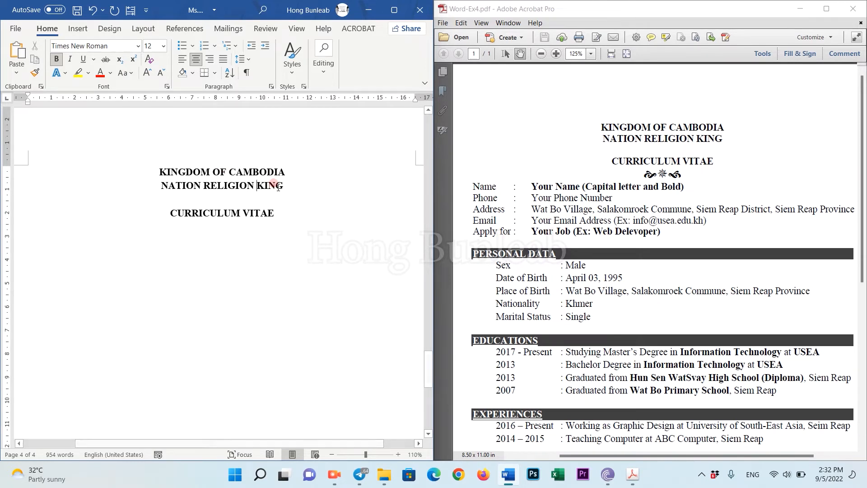
left_click(285, 209)
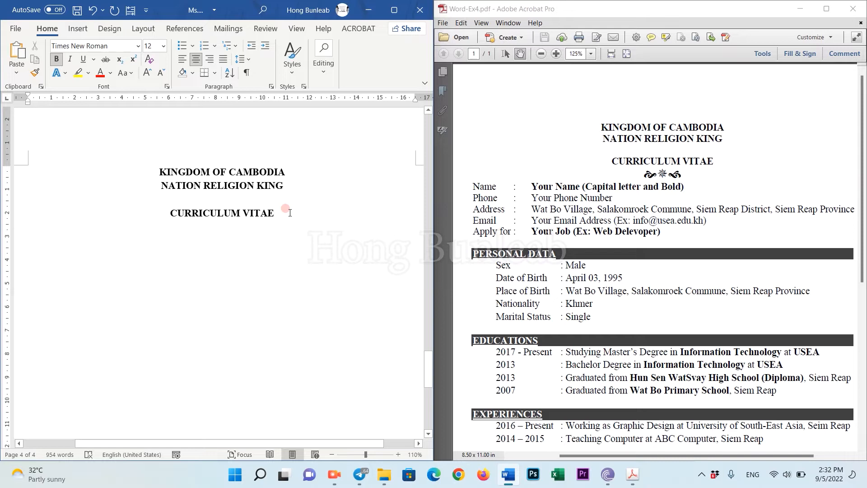
key("Return")
left_click(56, 59)
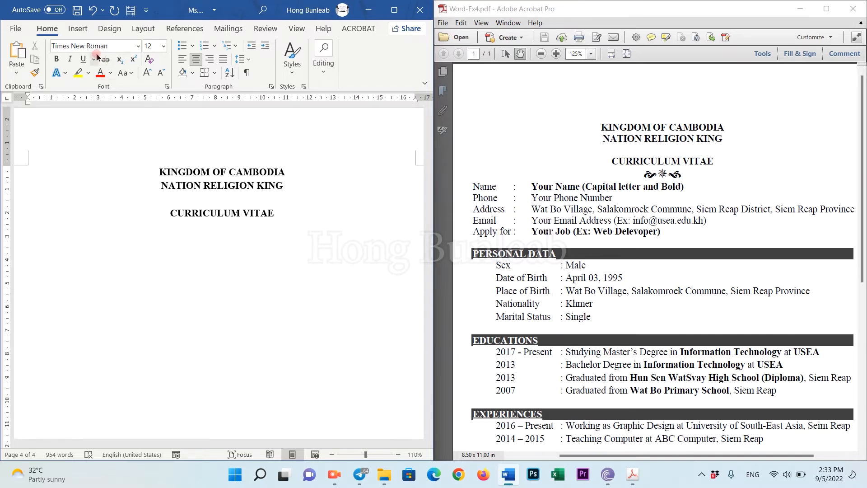
Open the More Symbols dialog from Insert > Symbol.
left_click(77, 28)
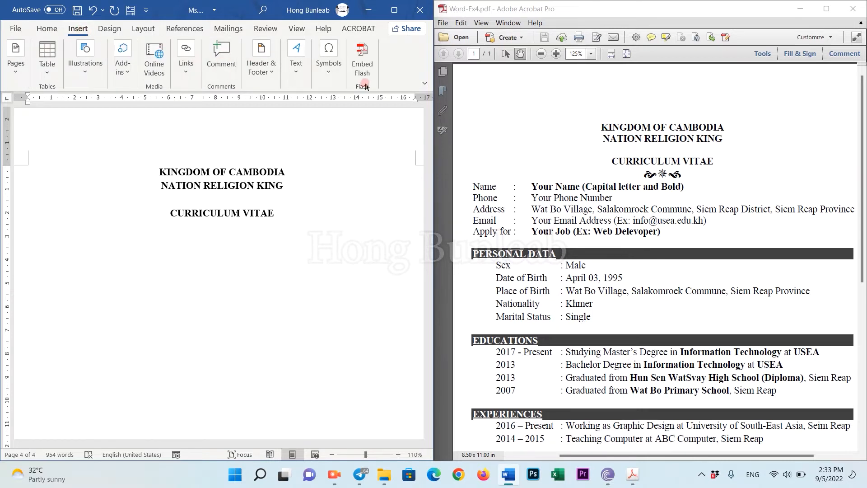
left_click(328, 64)
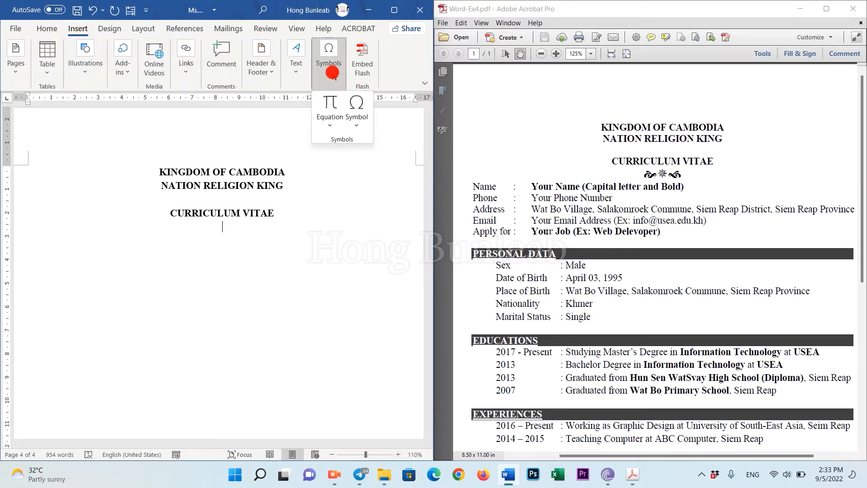
left_click(361, 123)
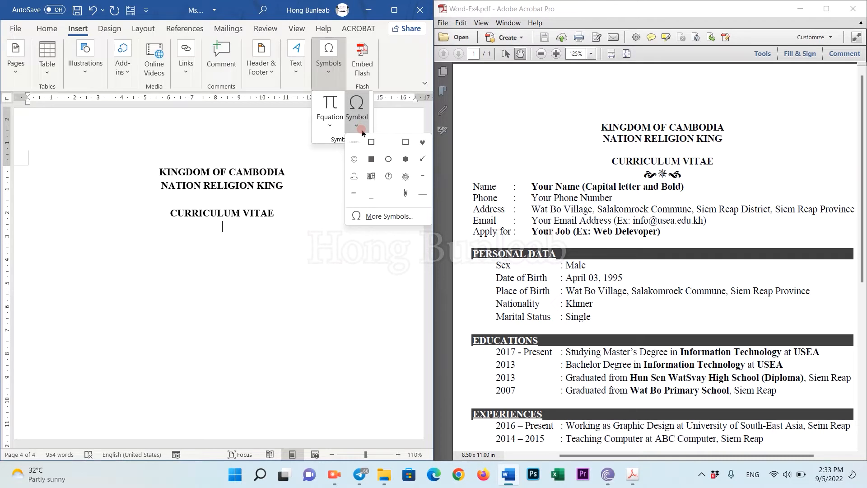
left_click(383, 218)
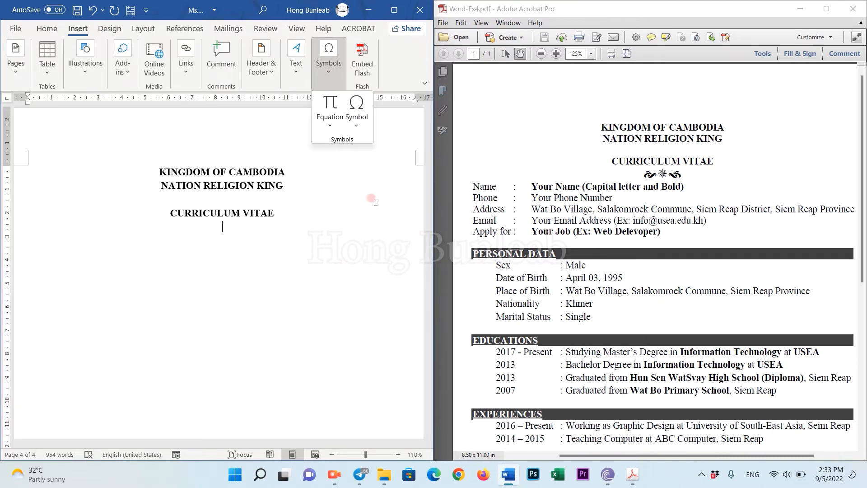
left_click_drag(299, 22, 481, 109)
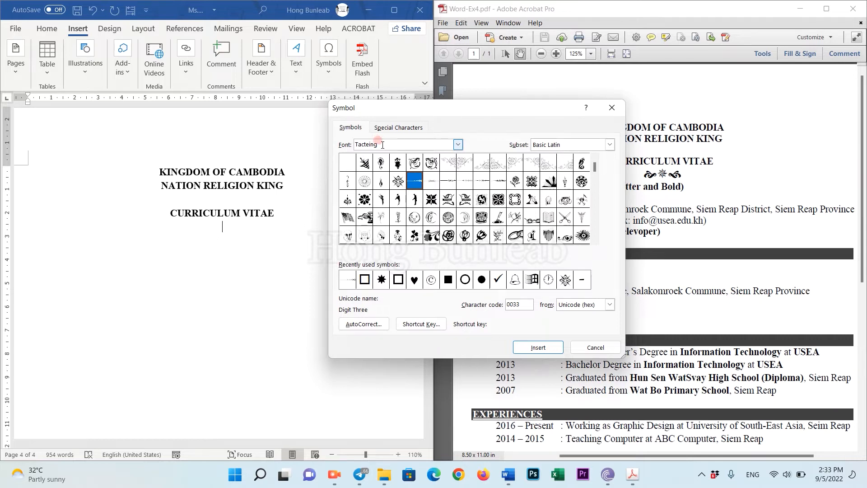
Switch the Symbol dialog's font to Wingdings.
left_click_drag(388, 145, 355, 147)
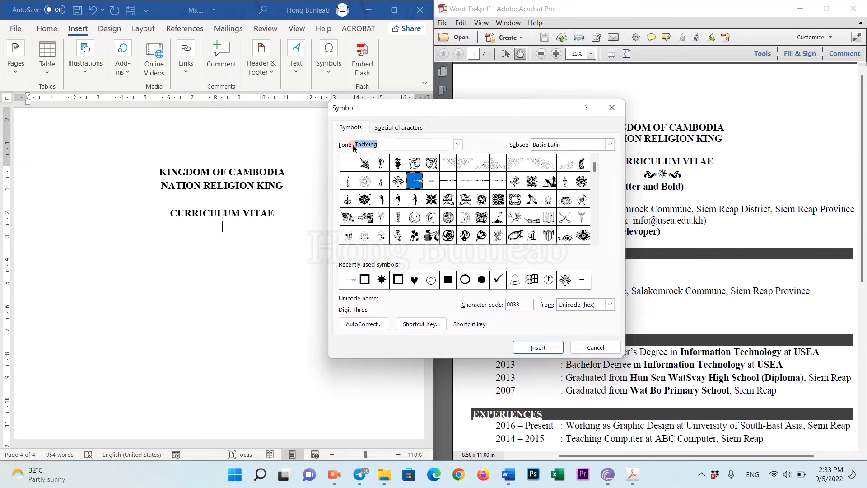
left_click(450, 164)
left_click(466, 165)
left_click(483, 167)
left_click(498, 165)
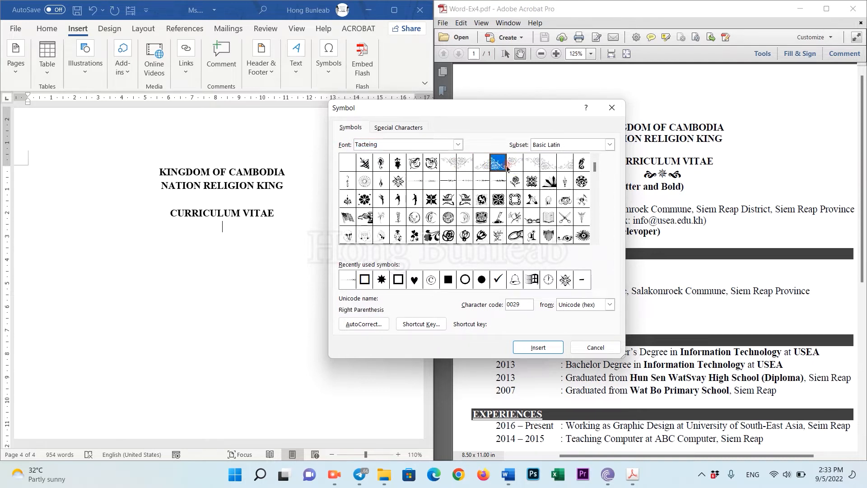
left_click(459, 145)
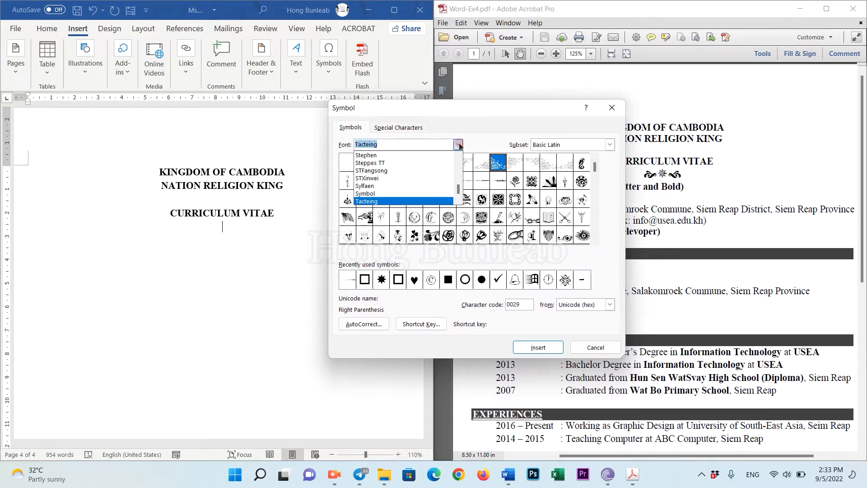
type("w")
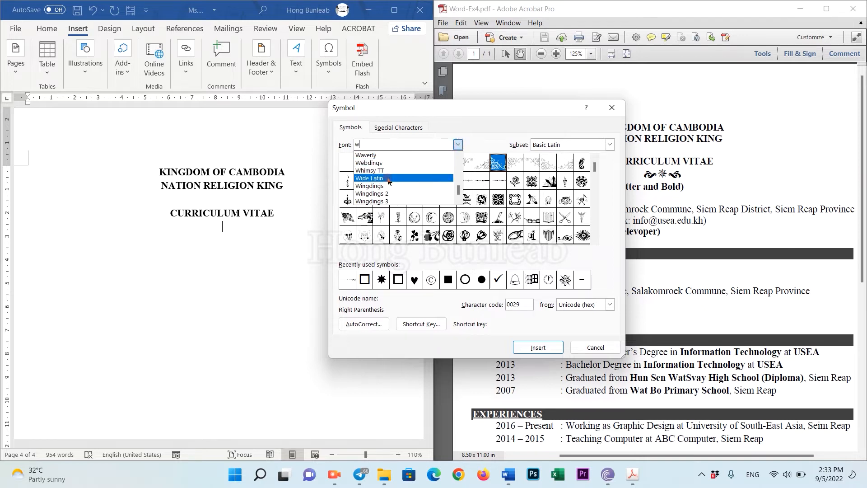
left_click(380, 188)
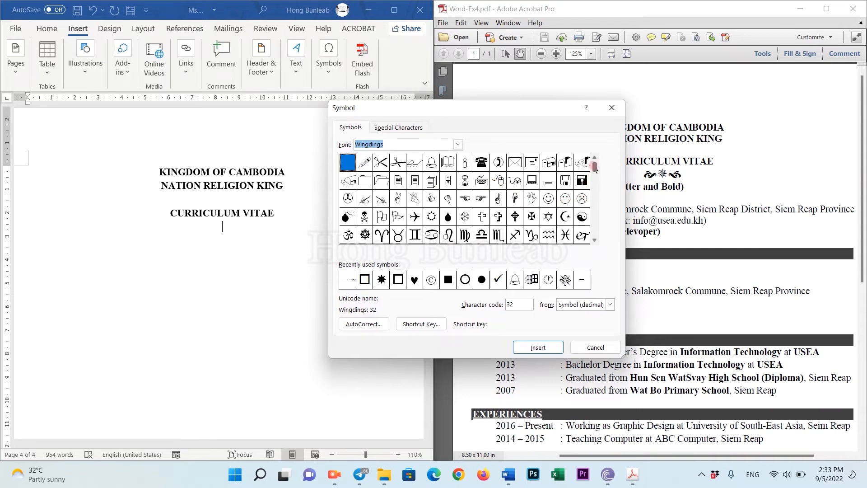
left_click(595, 241)
left_click(595, 241)
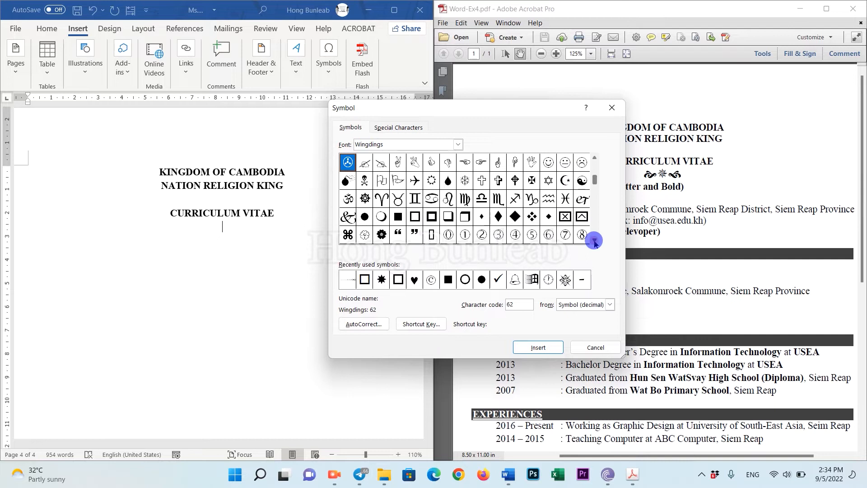
left_click(595, 241)
left_click(595, 241)
left_click(595, 241)
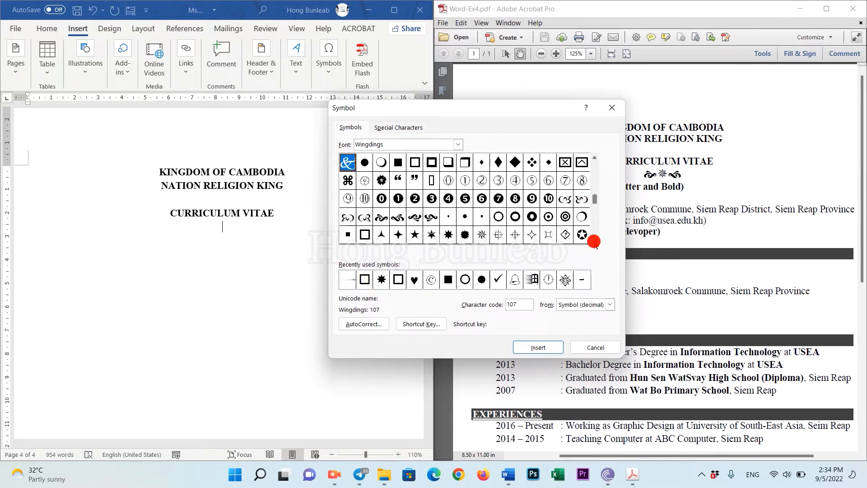
Insert Wingdings characters 154, 175 and 155, then close the Symbol dialog.
left_click(381, 218)
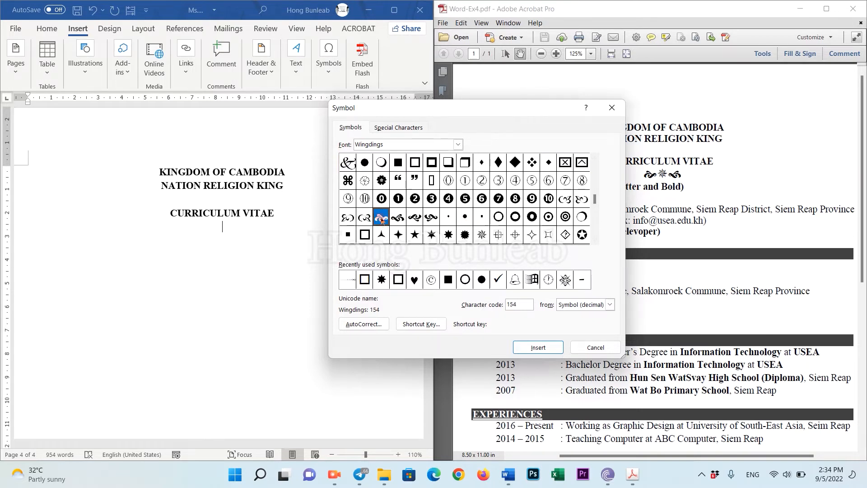
left_click(538, 347)
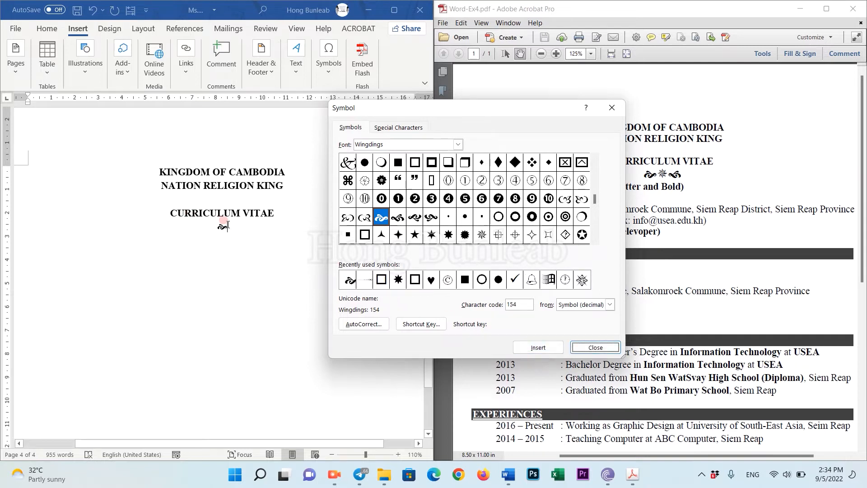
left_click(483, 240)
left_click(542, 347)
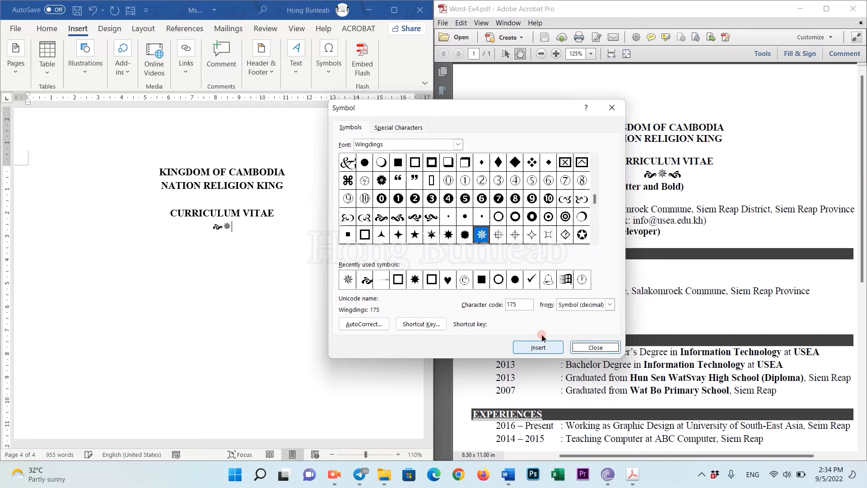
left_click(397, 217)
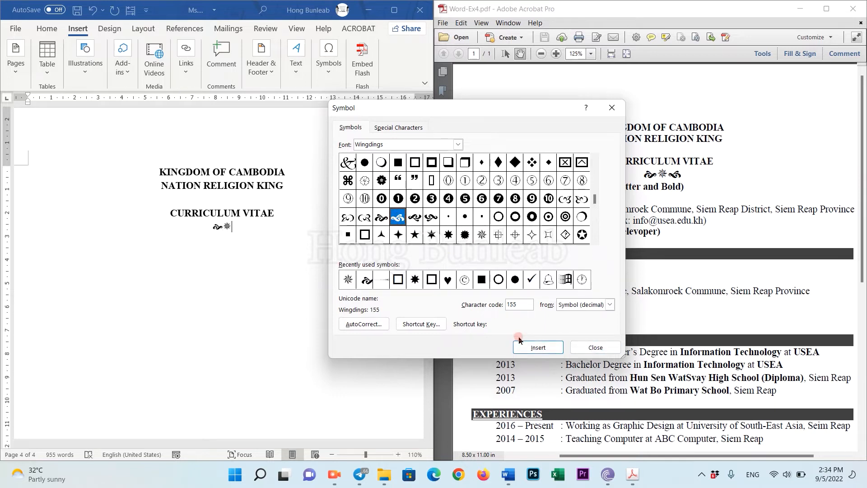
left_click(538, 348)
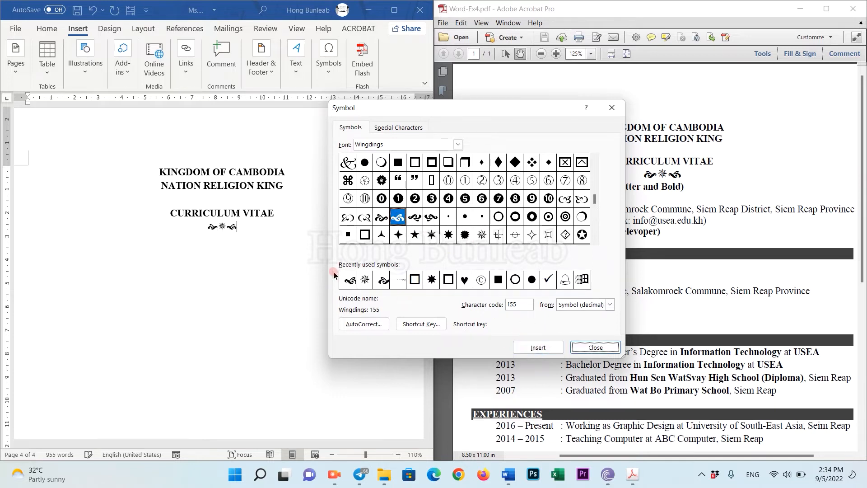
left_click(593, 348)
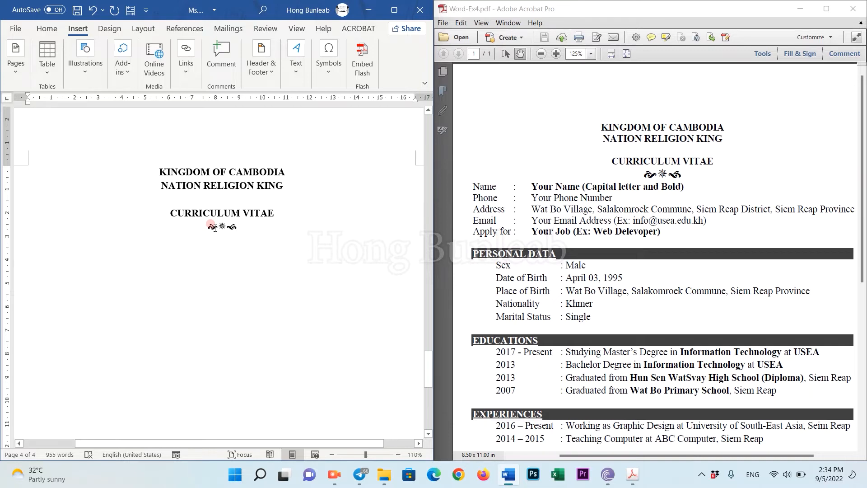
Add a left-aligned Name line with the applicant's name in bold capitals.
key("Return")
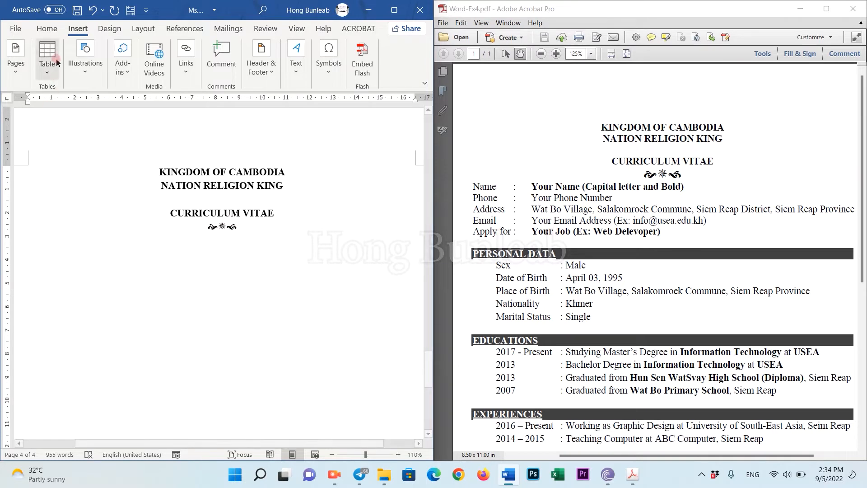
left_click(47, 29)
left_click(182, 59)
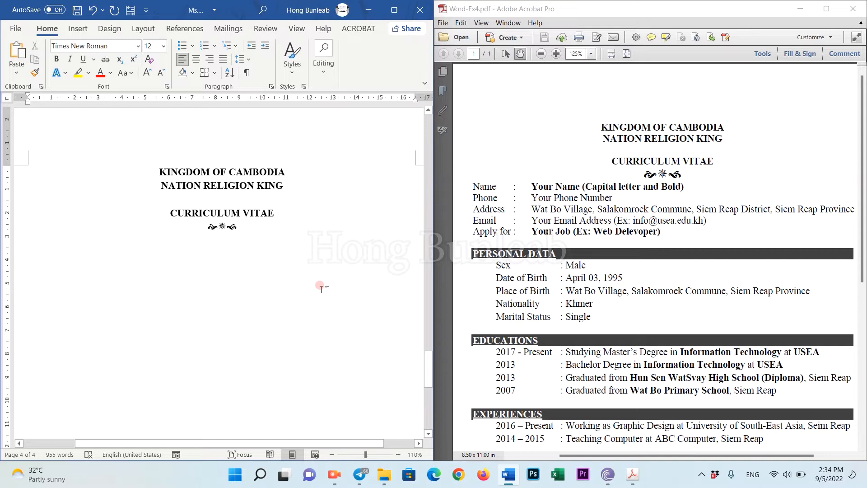
type("Name :")
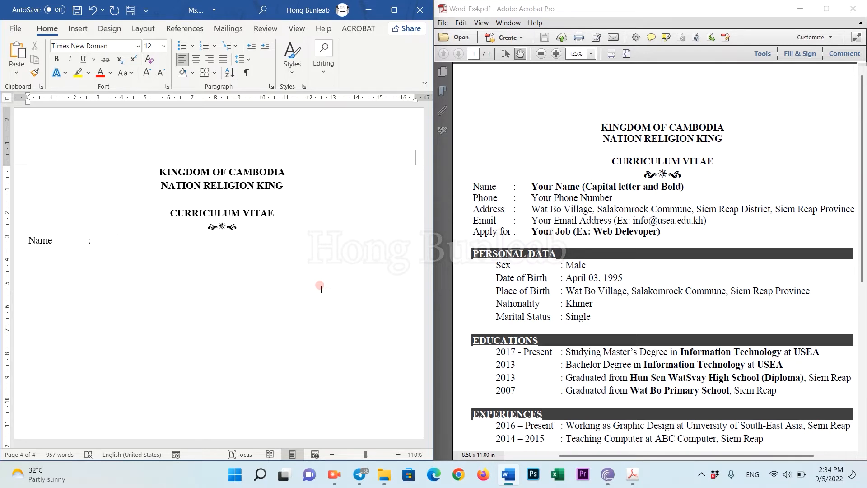
left_click_drag(196, 239, 116, 240)
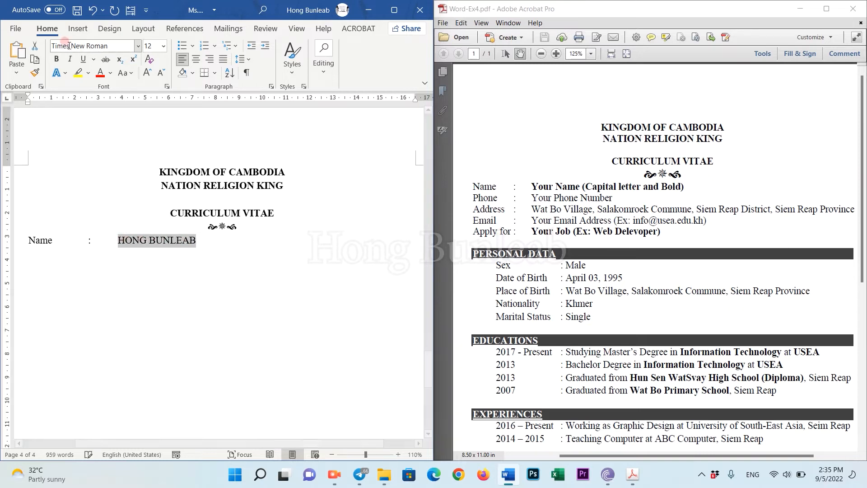
left_click(56, 58)
left_click(224, 239)
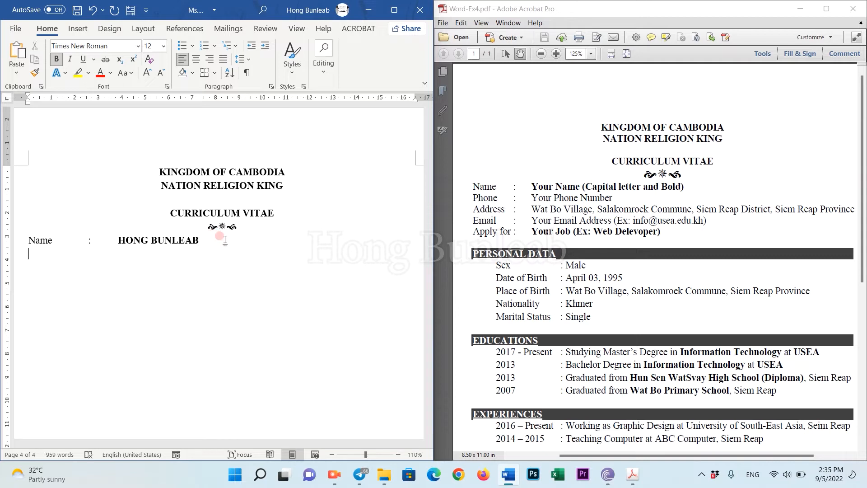
Add non-bold Phone, Address, Email and 'Apply for: Web Developer' lines with tab-aligned values.
key("Return")
key("ctrl+b")
type("Phone")
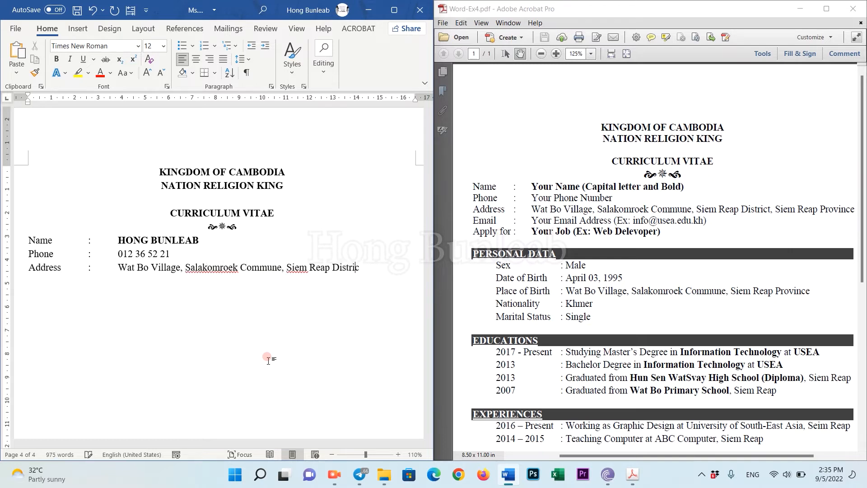
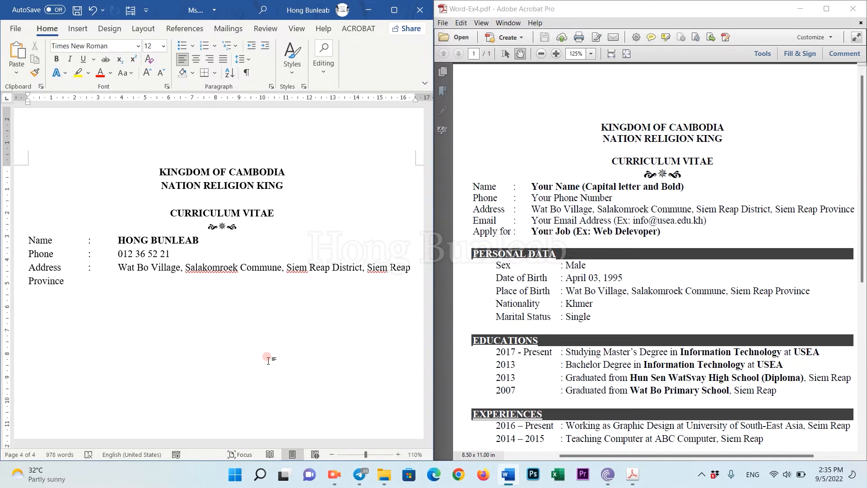
key("Return")
key("Return")
type("Apply for\t:\tWeb Developer")
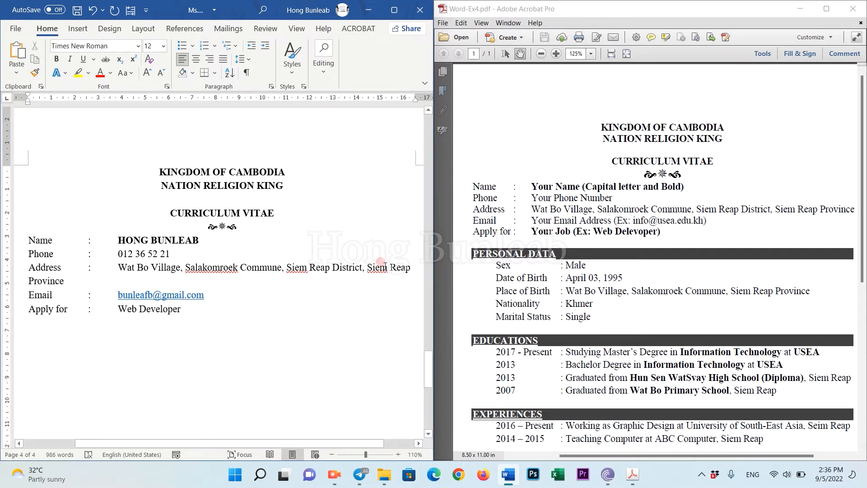
Move the last part of the address onto its own line, tab-aligned under the value.
left_click_drag(116, 268, 334, 271)
left_click(253, 280)
left_click(363, 263)
key("Return")
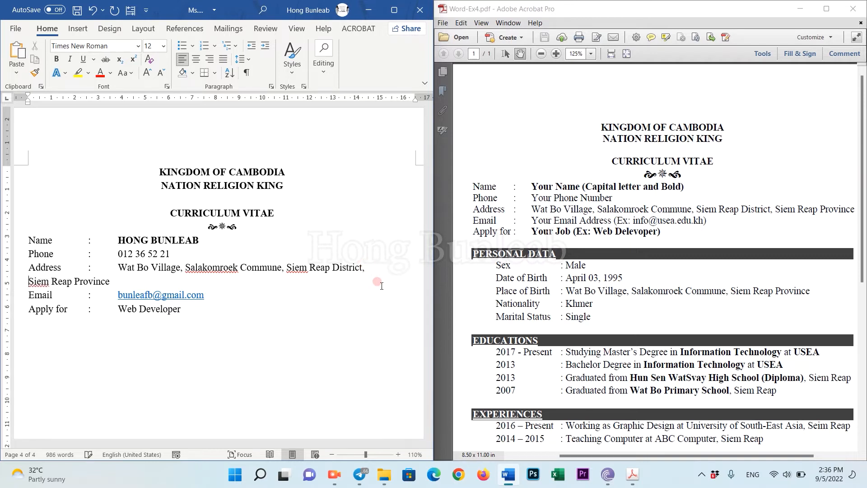
key("Tab")
key("Tab")
key("Tab")
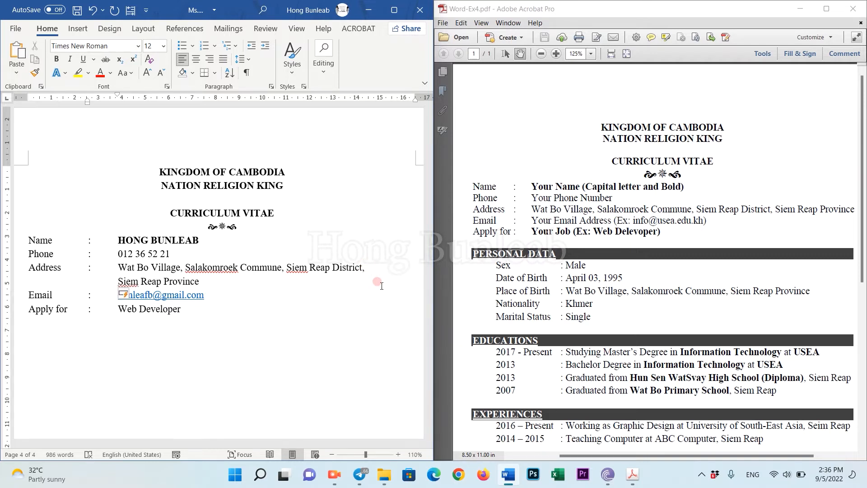
left_click_drag(118, 267, 218, 289)
left_click(221, 296)
left_click(182, 309)
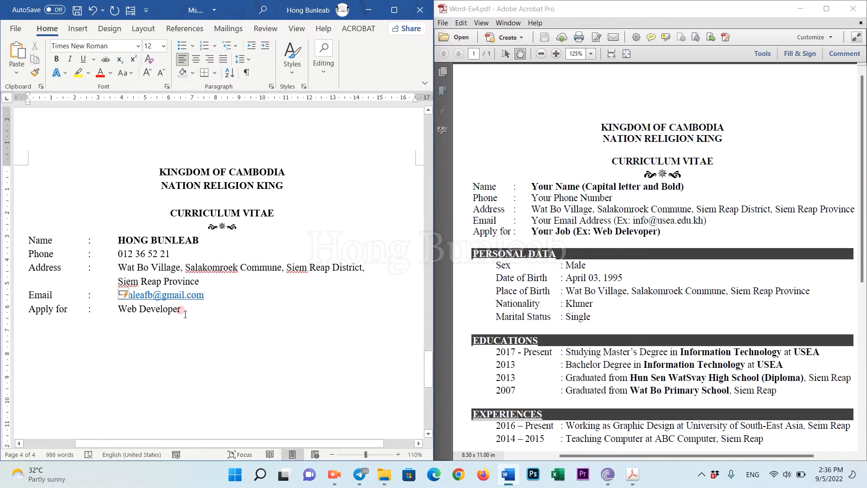
scroll(186, 307, "down", 1)
scroll(186, 300, "down", 1)
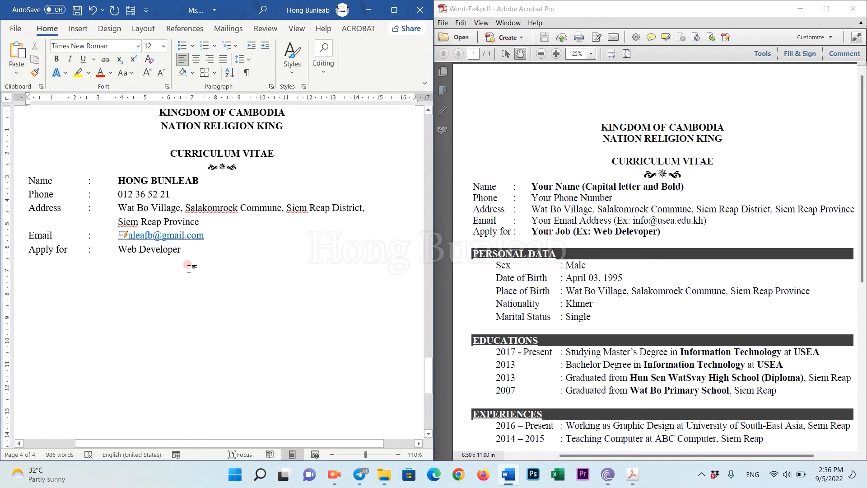
Type the PERSONAL DATA fields and paste the copied address as the Place of Birth.
key("Return")
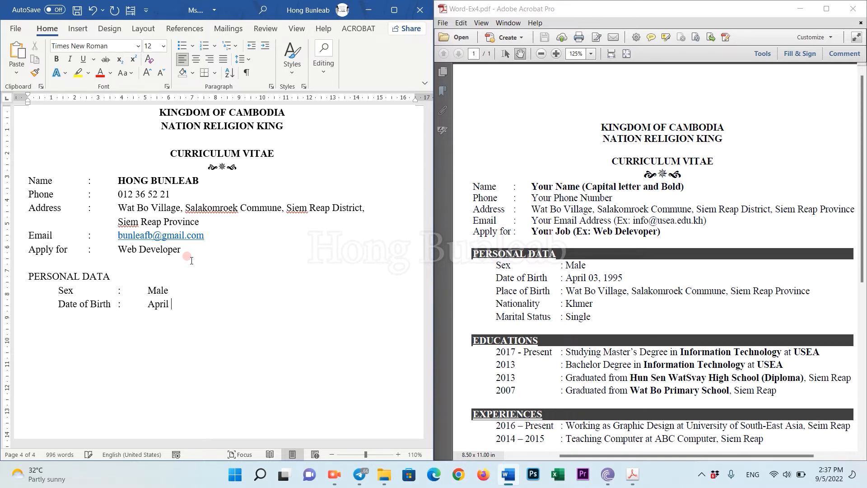
type("Place of B")
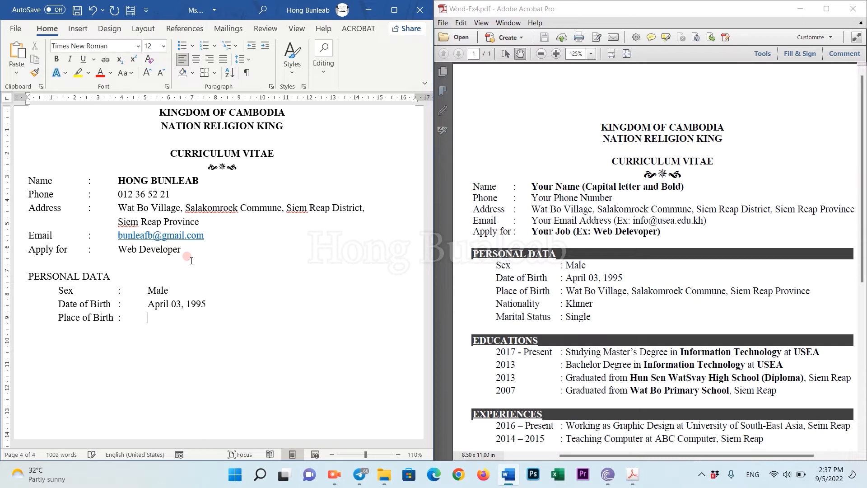
type("irth\t:\tWat")
left_click_drag(199, 221, 118, 207)
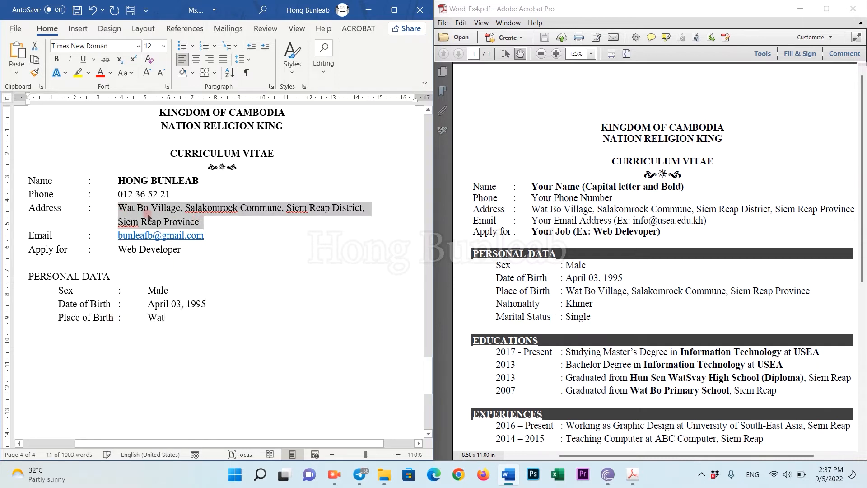
key("ctrl+c")
double_click(156, 317)
key("ctrl+v")
Tab-align the wrapped Place of Birth line and add the Nationality entry.
left_click(118, 331)
key("Tab")
left_click(285, 332)
key("Return")
key("Tab")
type("Nationality")
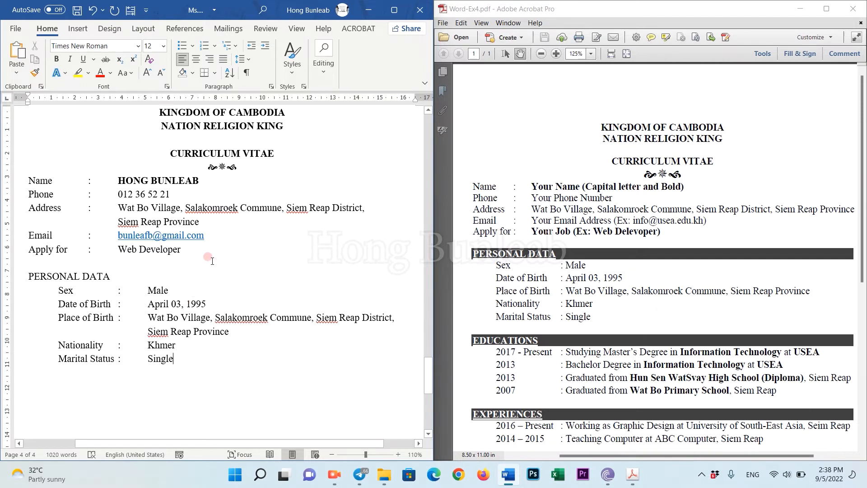
Make the PERSONAL DATA heading bold and underlined.
left_click(40, 277)
triple_click(56, 274)
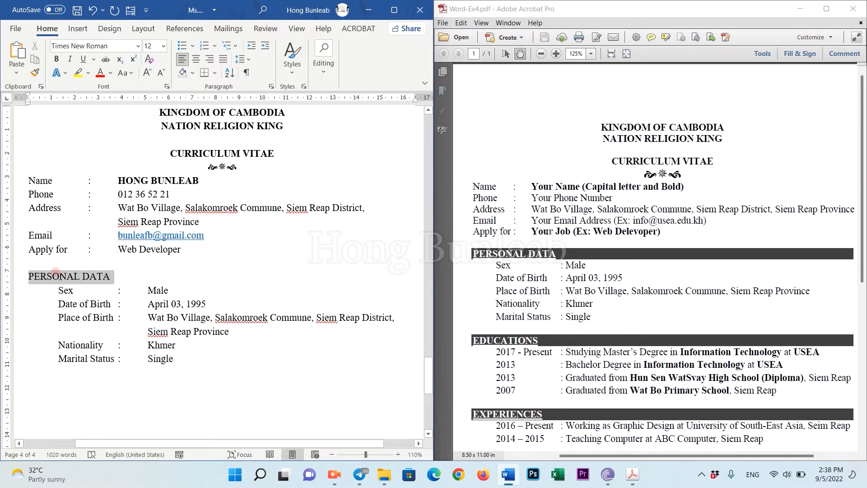
left_click(58, 60)
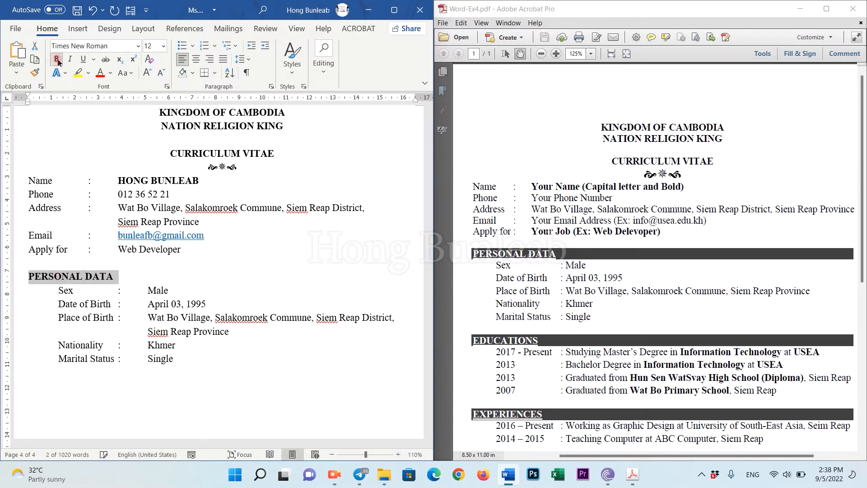
left_click(83, 60)
left_click(115, 272)
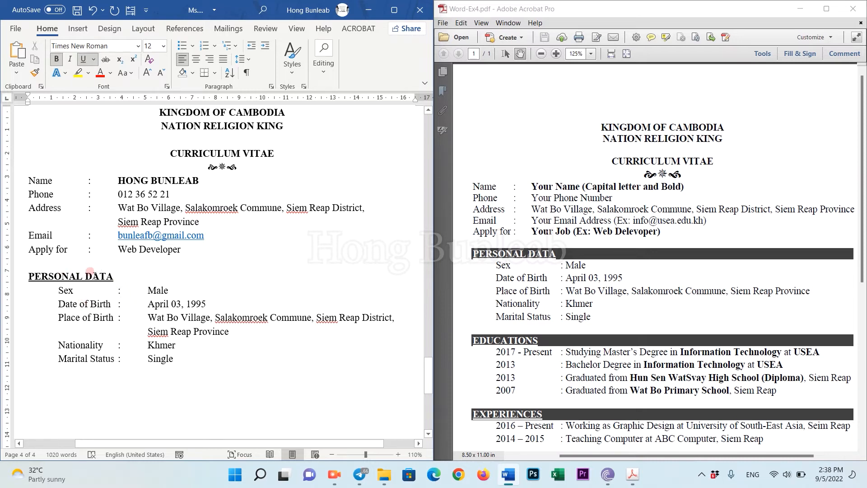
Apply black paragraph shading to the PERSONAL DATA heading so its text shows white.
left_click(193, 73)
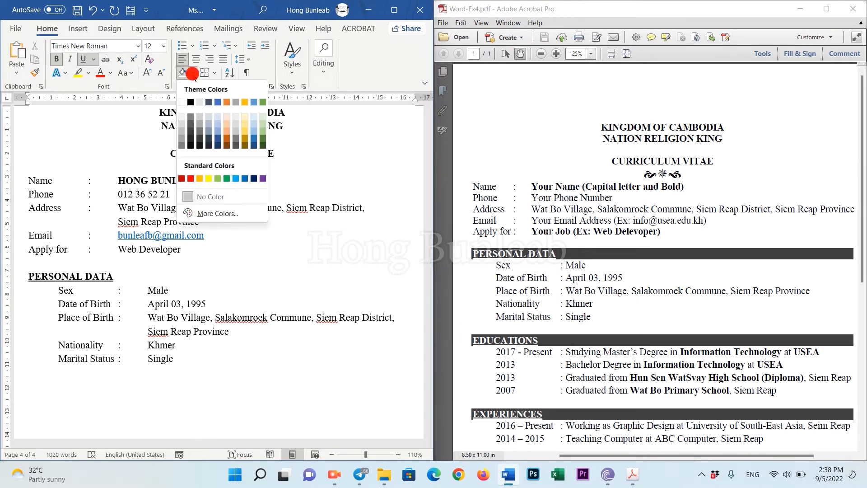
left_click(194, 104)
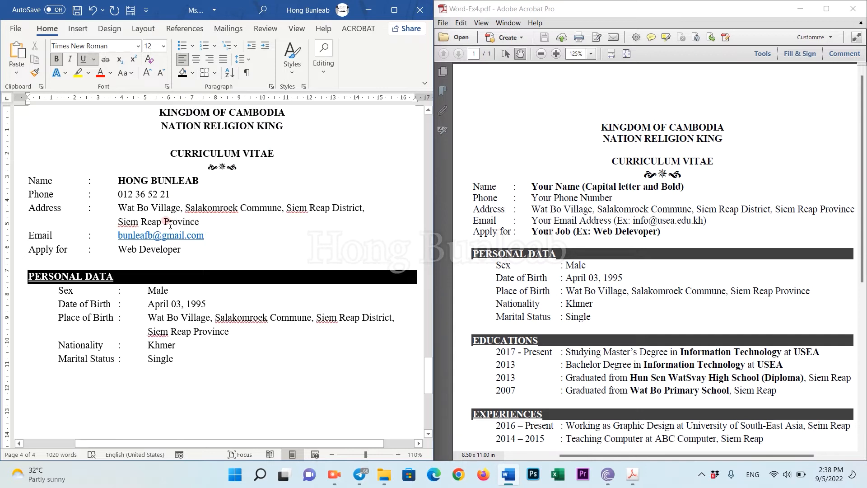
left_click_drag(119, 280, 36, 277)
left_click(115, 281)
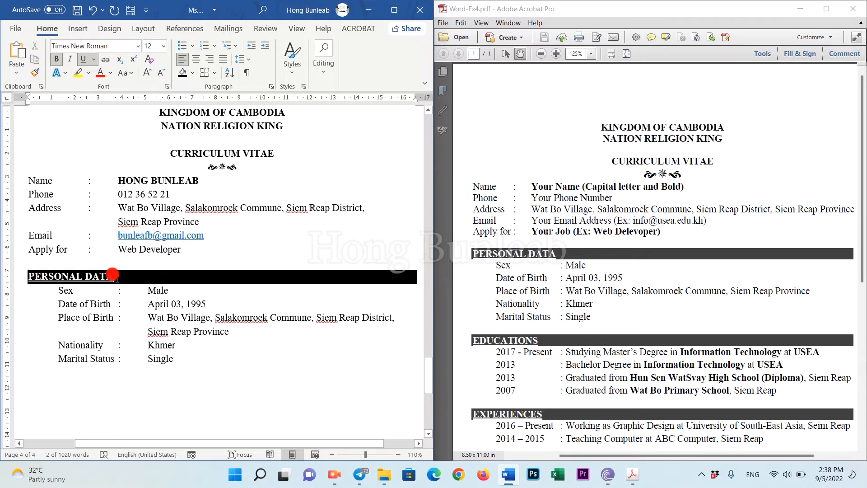
left_click(25, 276)
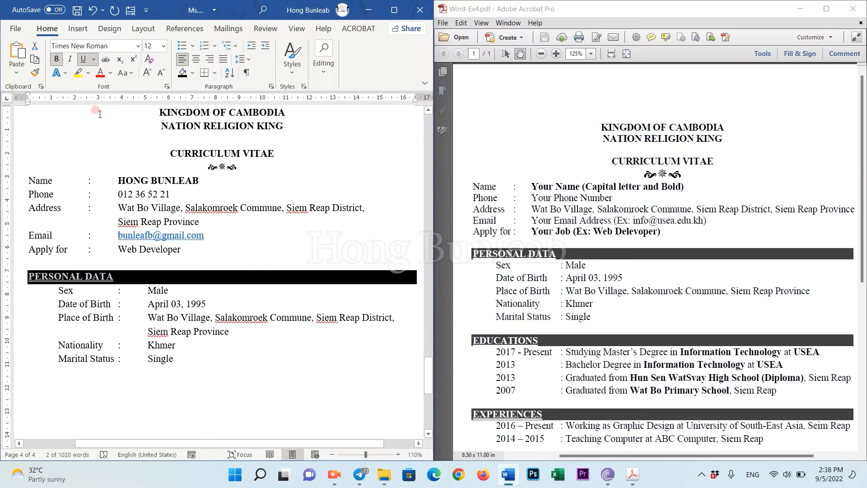
left_click(110, 73)
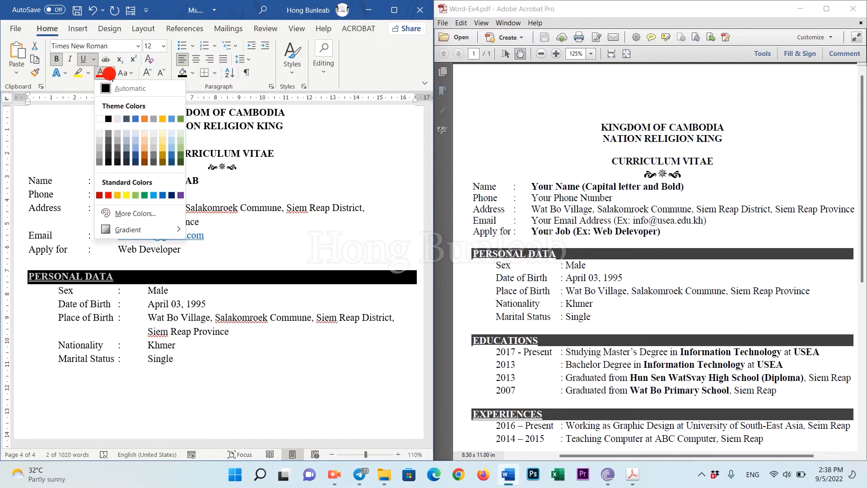
left_click(102, 296)
left_click(110, 274)
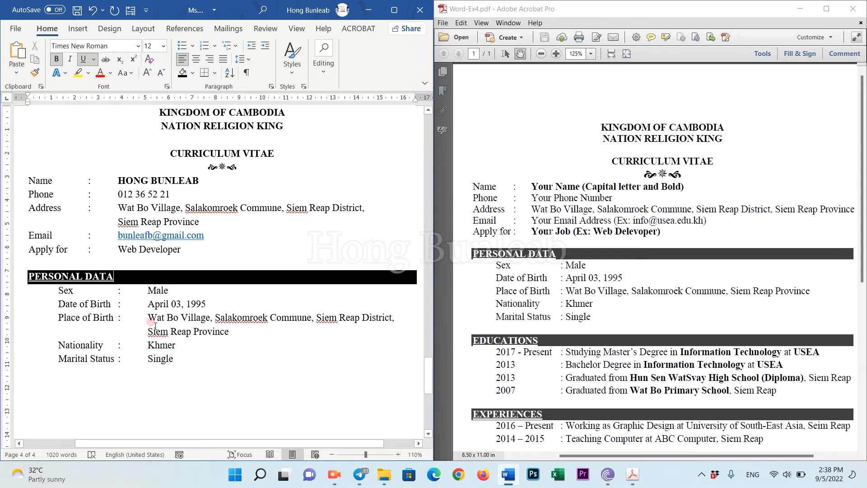
left_click(177, 357)
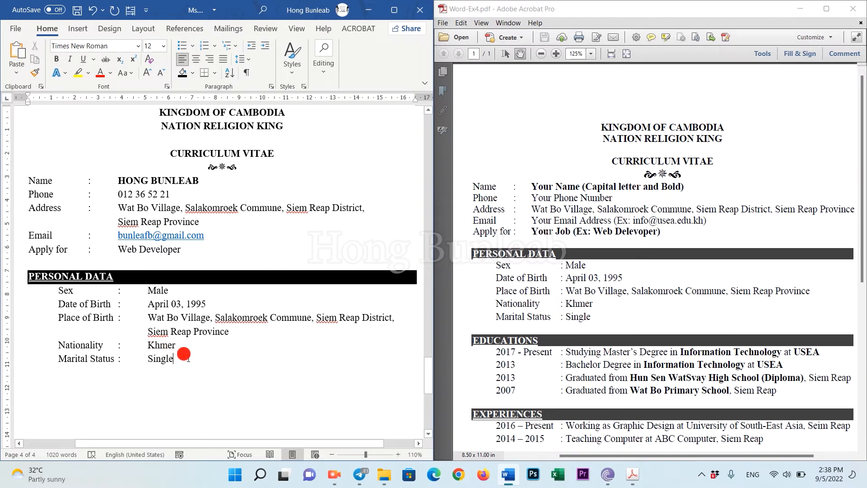
Add the EDUCATIONS heading and the '2017 – Present: Studying Master's Degree in Information Technology at USEA.' entry.
scroll(573, 289, "down", 3)
scroll(572, 289, "down", 5)
left_click(187, 351)
key("Return")
type("EDUCATIONS")
key("Return")
type("2017 – Present:")
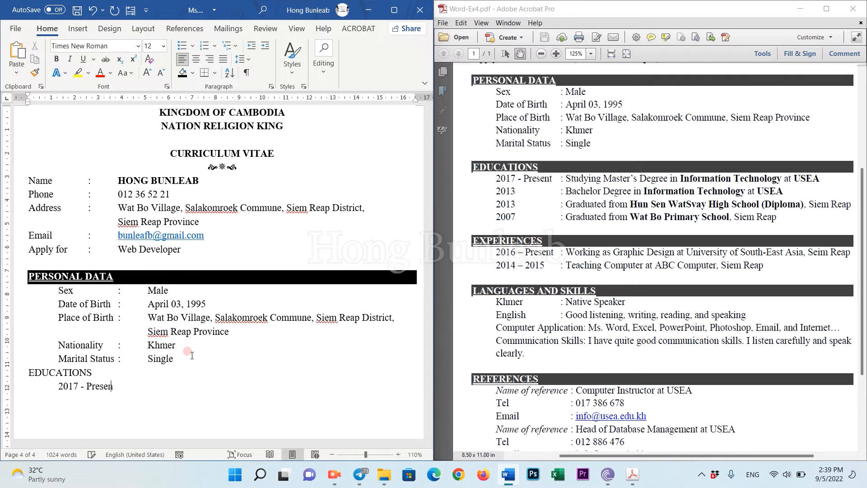
key("Tab")
type("Studying Master’s Degree ")
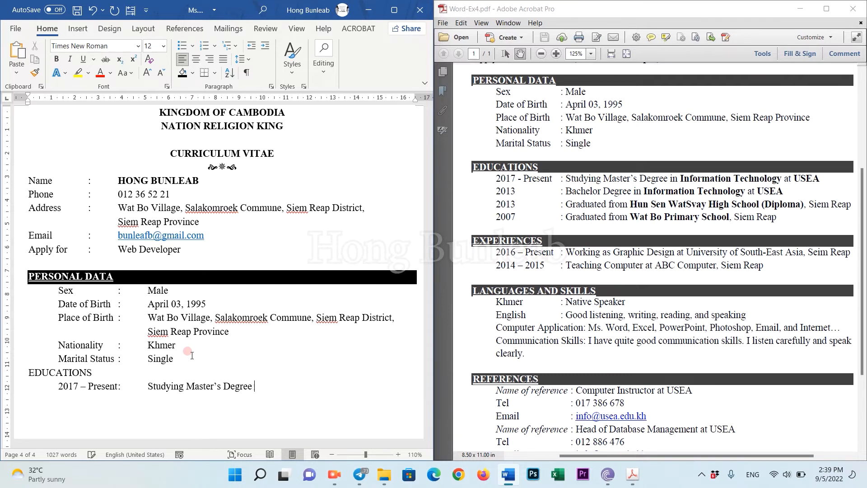
type("in Information Technology at USEA.")
key("Return")
Add the 2013 bachelor, 2013 high school and 2007 primary entries, tab-aligning the wrapped Siem Reap.
type("2013\t:\tBachelor Degree")
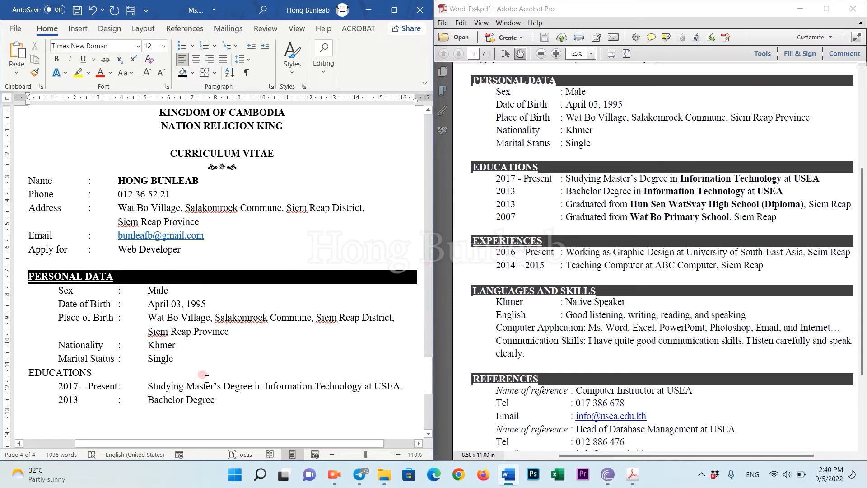
type(" in Information Technology at USEA")
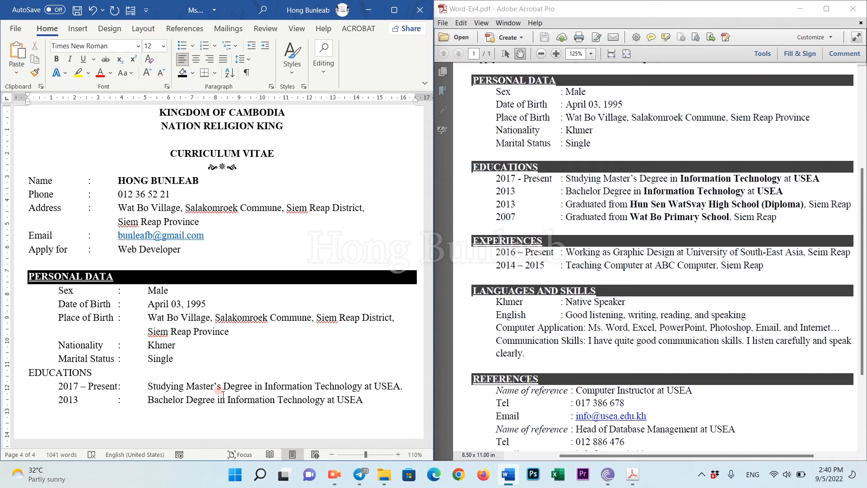
type(" 2013\t:\tGraduated from Hun Sen WatSvay High School (Diploma), Siem Reap")
key("Return")
key("Tab")
type("2007")
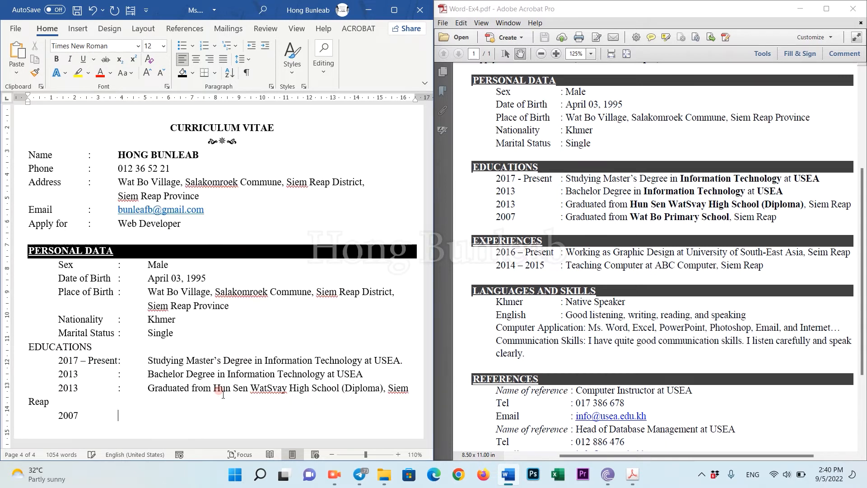
type("\t:\tGraduated from Wat Bo Primary School, Siem Reap")
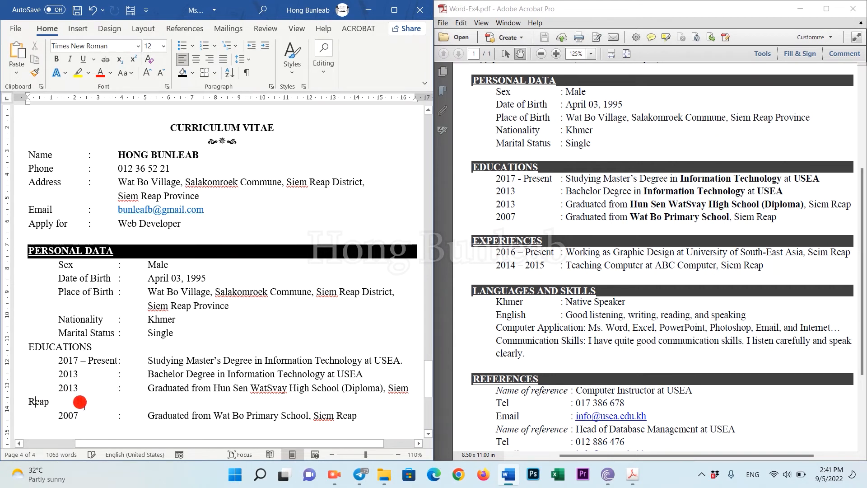
left_click(388, 391)
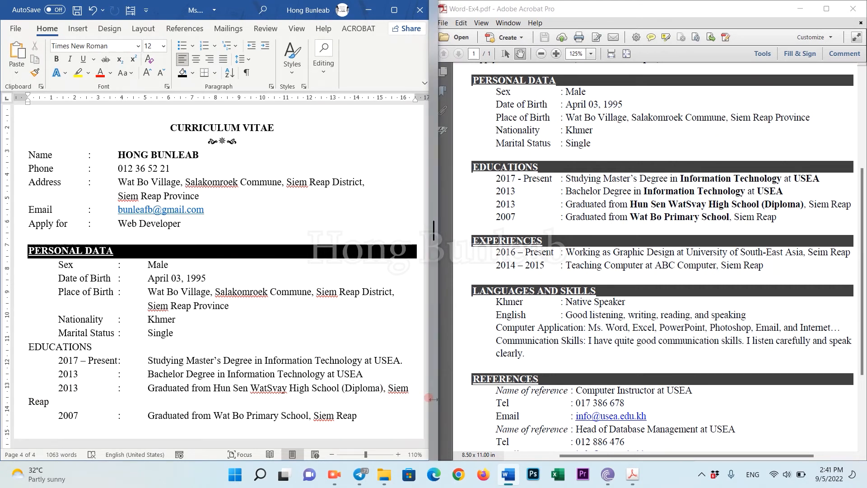
key("Return")
key("Tab")
key("Tab")
key("Tab")
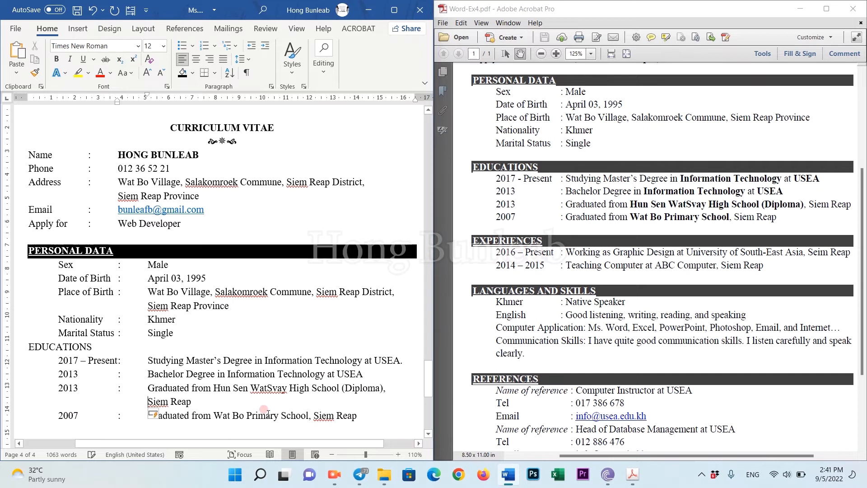
Apply Bold, Underline and black paragraph shading to the EDUCATIONS heading.
left_click_drag(147, 388, 194, 401)
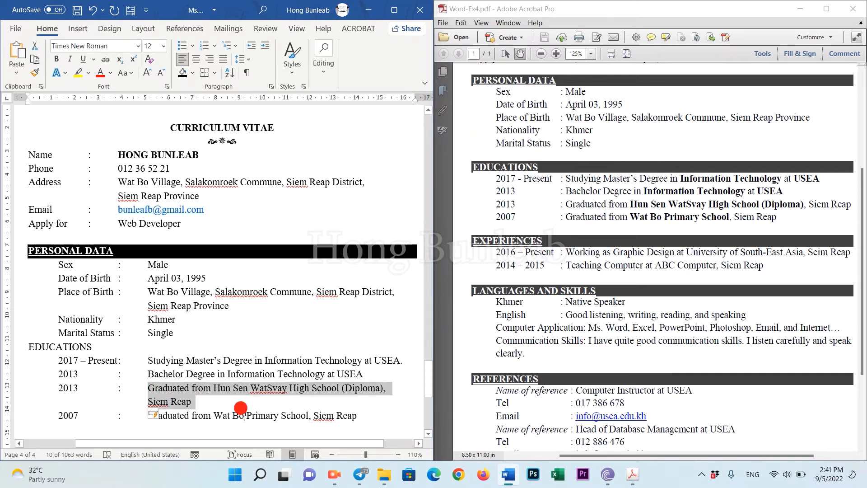
left_click(241, 408)
left_click_drag(96, 346, 14, 347)
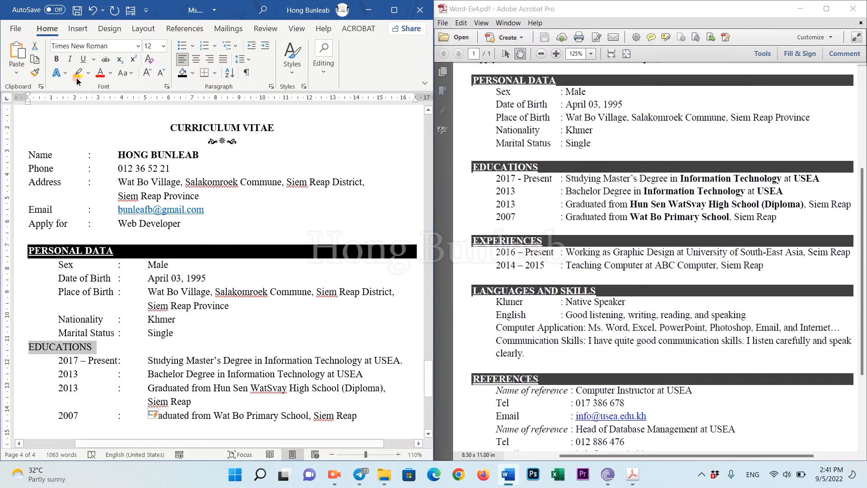
left_click(57, 59)
left_click(83, 59)
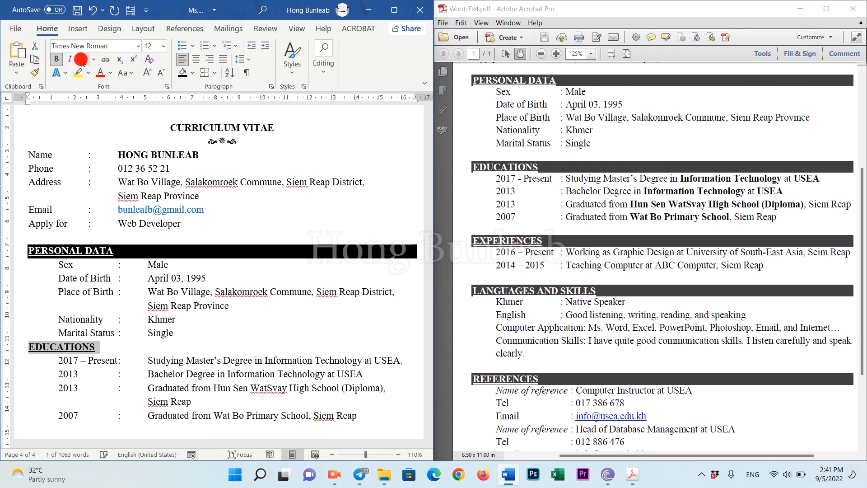
left_click(123, 347)
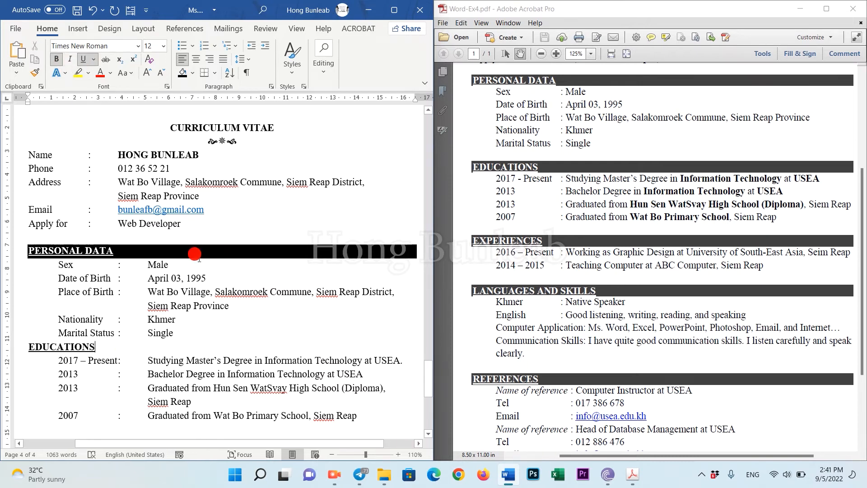
left_click(193, 78)
left_click(191, 102)
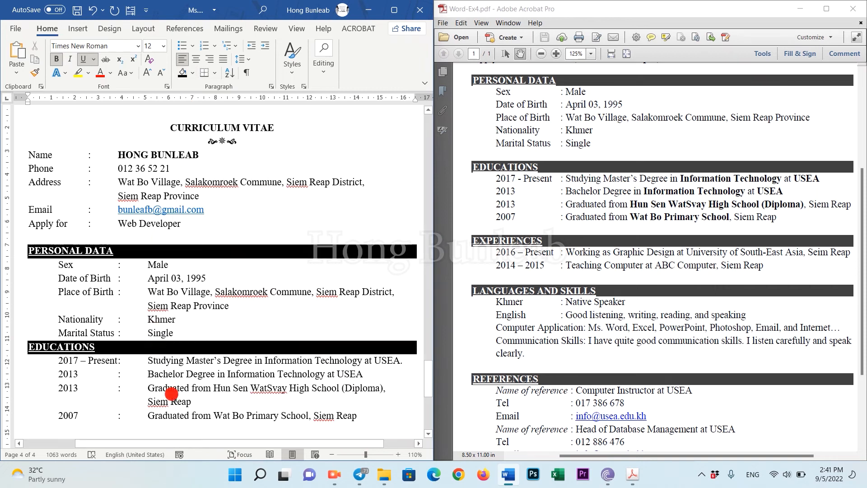
left_click(171, 394)
scroll(367, 408, "down", 2)
left_click(363, 357)
Type EXPERIENCES with the 2016 – Present graphic designer and 2014 – 2015 ABC Computer teaching entries.
key("Return")
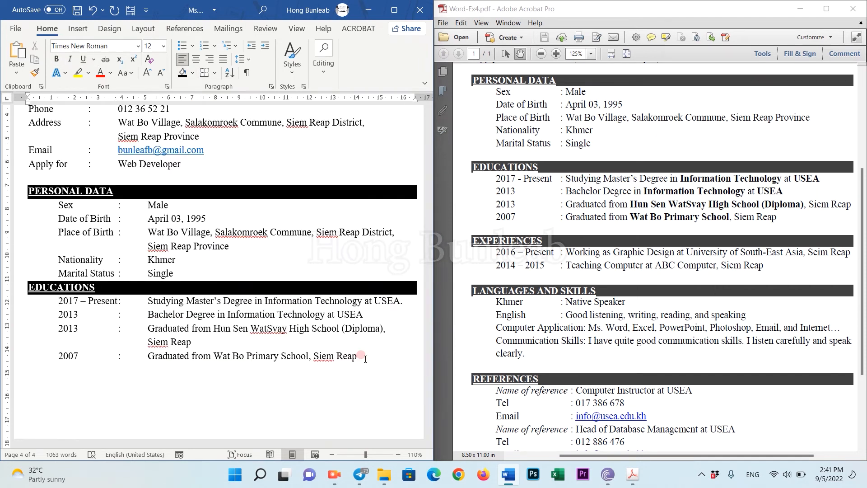
type("EXPERIENCES")
key("Return")
key("Tab")
type("2016 - Present:")
key("Tab")
type("Working as Gra")
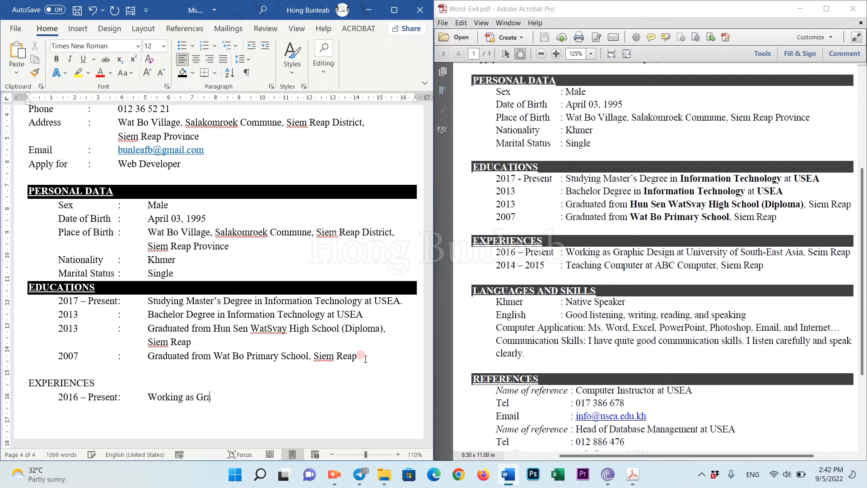
type("phic Designer at University of South-East Asia, Seim reap ")
type("2014 - 2015")
key("Tab")
type(":")
key("Tab")
type("Teaching Computer ")
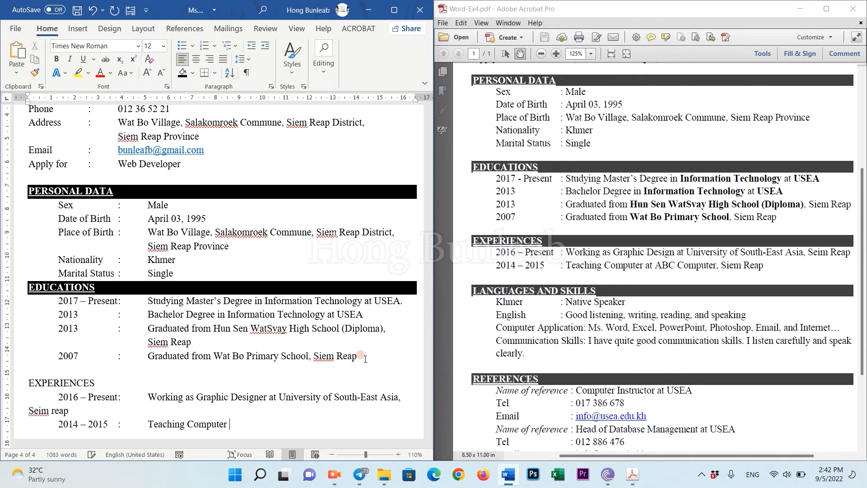
type("at ABC Computer, Siem Reap")
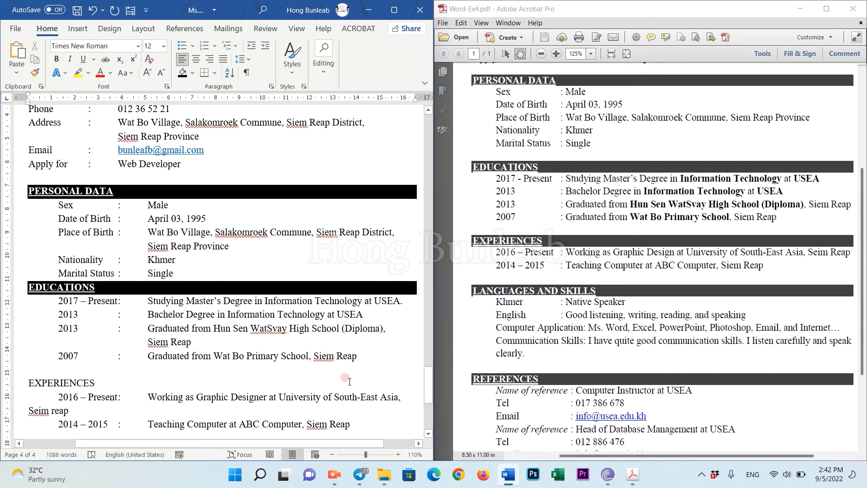
Tab-indent the wrapped 'Seim reap' line of the graphic designer entry.
left_click(27, 412)
key("Tab")
key("Tab")
key("Tab")
key("Tab")
left_click(172, 397)
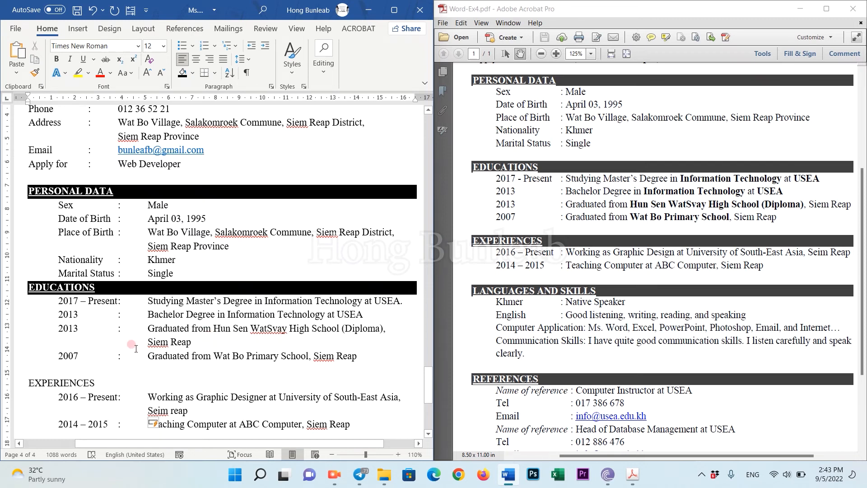
left_click_drag(144, 326, 192, 343)
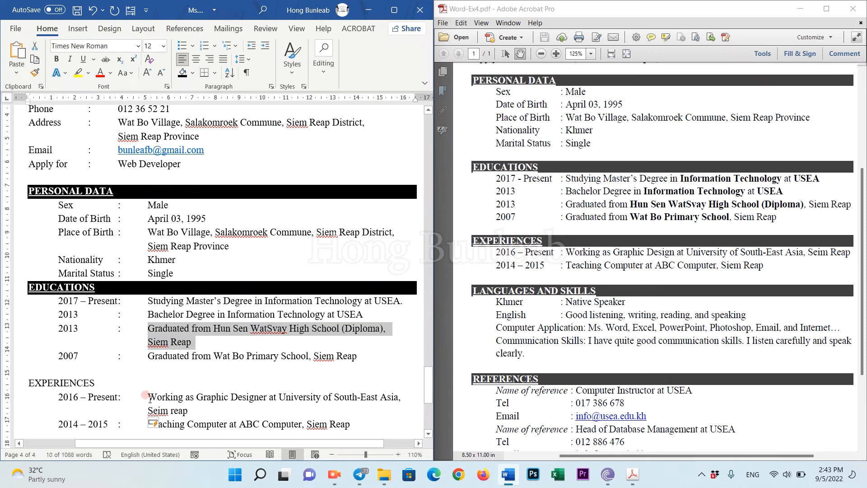
left_click_drag(149, 397, 170, 410)
scroll(153, 369, "down", 6)
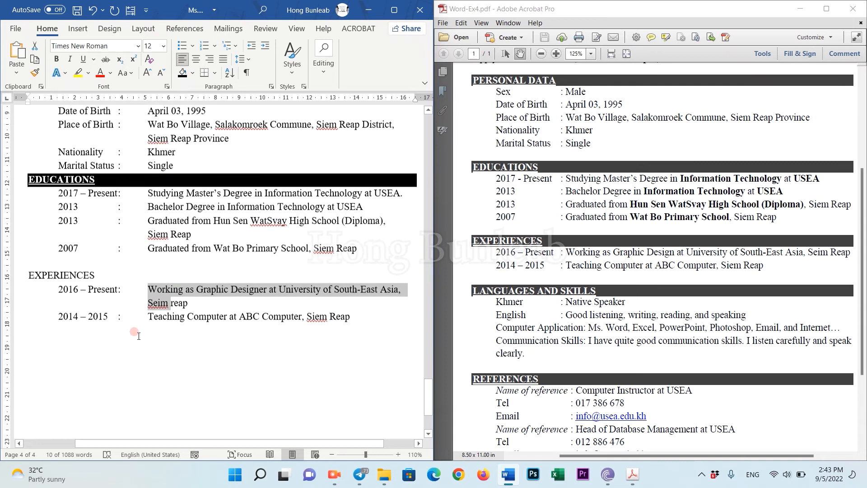
left_click(71, 234)
left_click(365, 273)
Add the LAGUAGES AND SKILLS heading with the tab-aligned line 'Khmer : Native Speaker'.
key("Return")
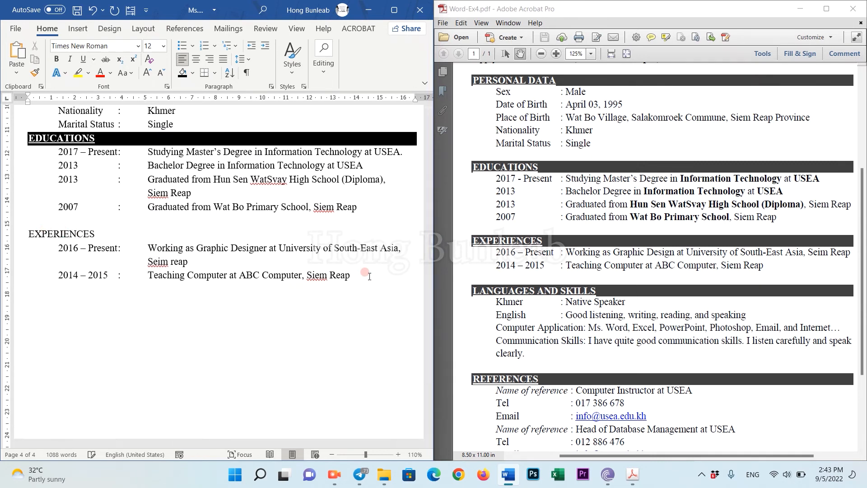
type("LAGUAGES AND SKILLS")
key("Return")
key("Tab")
type("Khmer")
key("Tab")
type(":")
Add 'English : Good listening, writing, reading, and speaking', correcting 'listerning' to 'listening'.
key("Tab")
type("Native Speaker")
key("Return")
key("Tab")
type("English")
key("Tab")
type(":")
key("Tab")
type("Good listerning, writing")
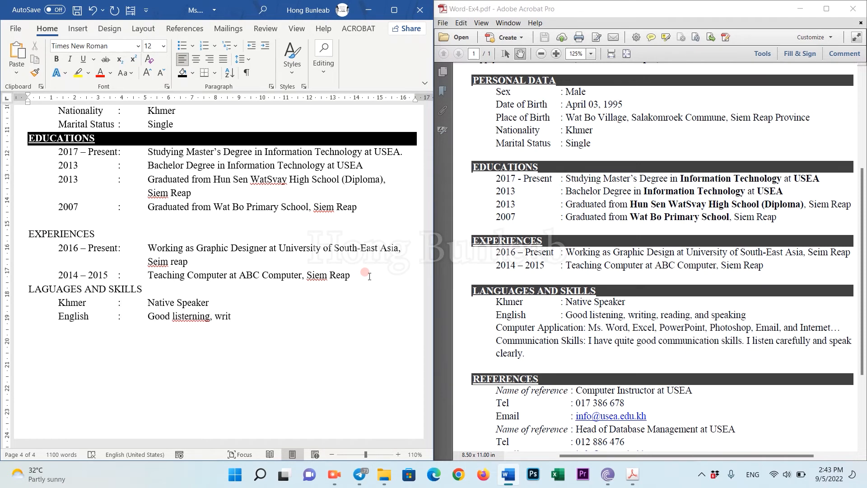
right_click(188, 317)
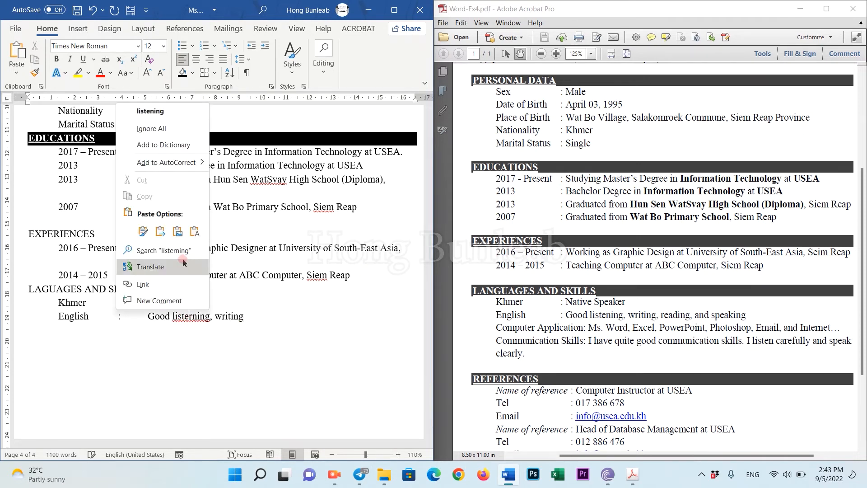
left_click(164, 113)
left_click(318, 321)
type(", reading, and speaking")
Add the Computer Application line (Ms. Word, Excel, PowerPoint, Photoshop, Email, Internet) and the Communication Skills sentence.
key("Return")
key("Tab")
type("Computer Application: Ms. Word, Excel, Power")
key("BackSpace")
type("erPoint, Photoshop, Email, and Internet,...")
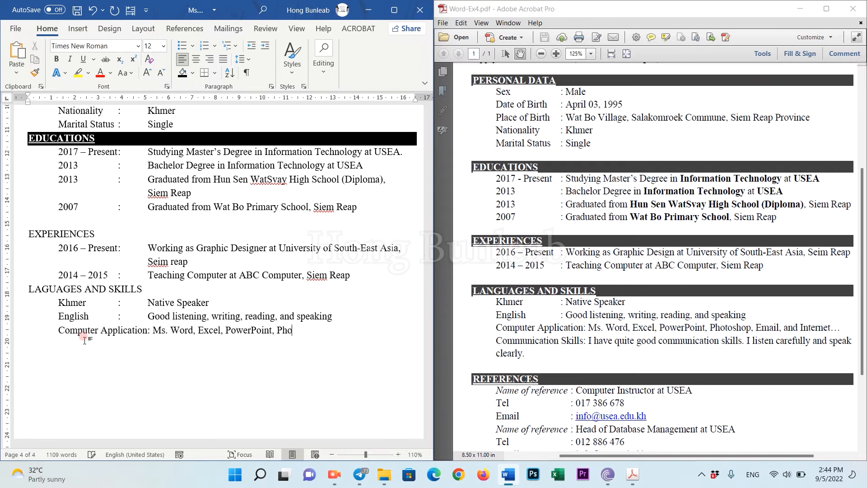
key("Return")
type("Commu")
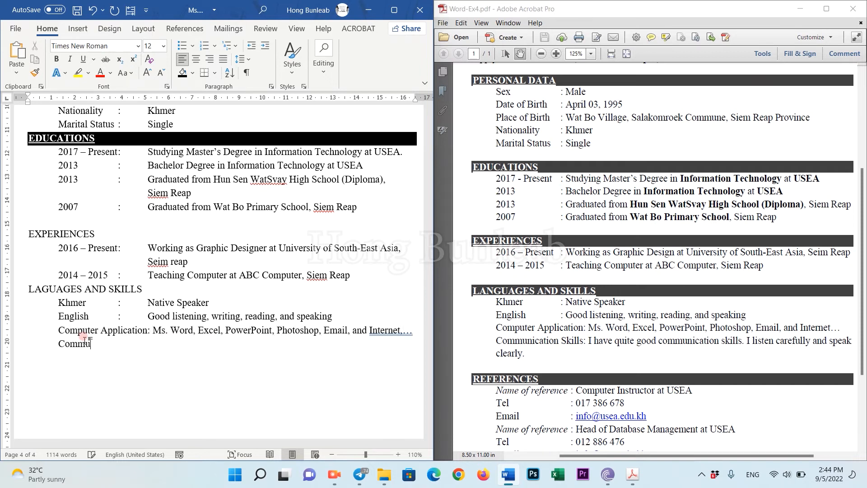
type("nication Skills: I have quite good communication ski")
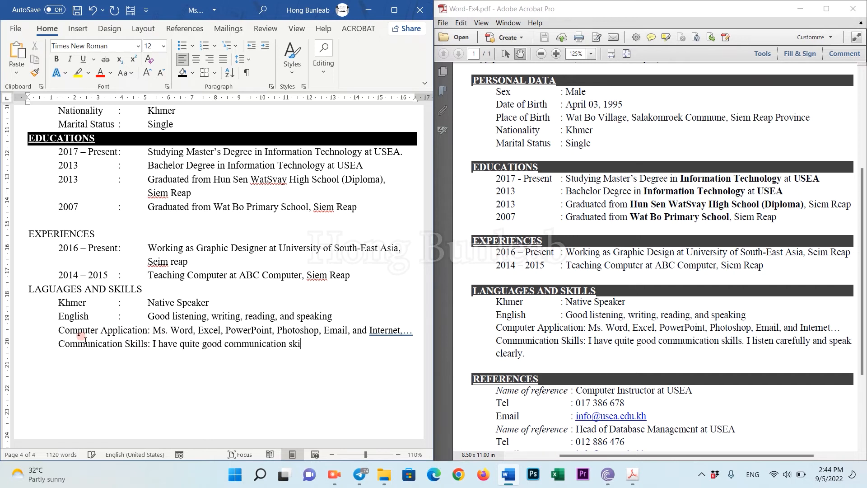
type("lls. I listen carefully and spreak clearly.")
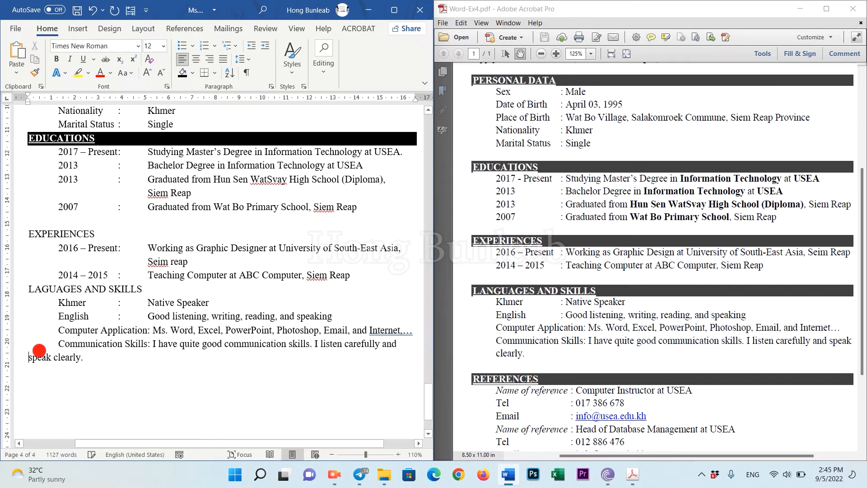
key("Return")
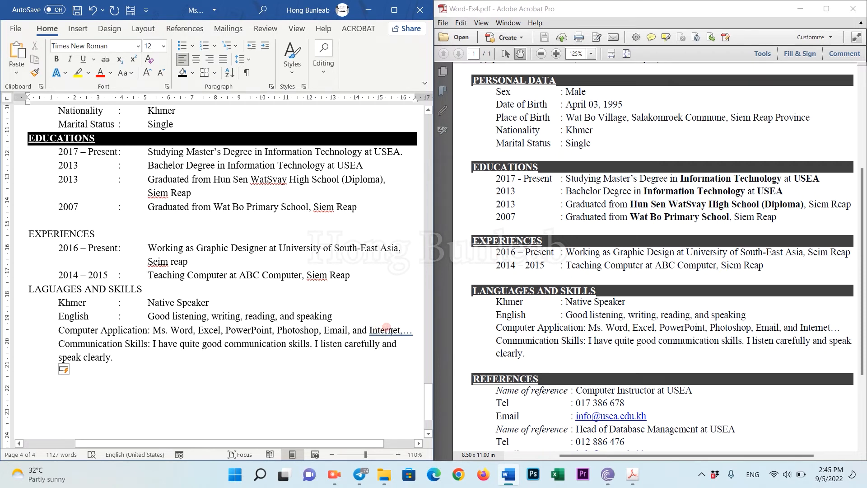
Accept the suggested correction for 'Internet' and check the reference PDF for the next section.
right_click(386, 327)
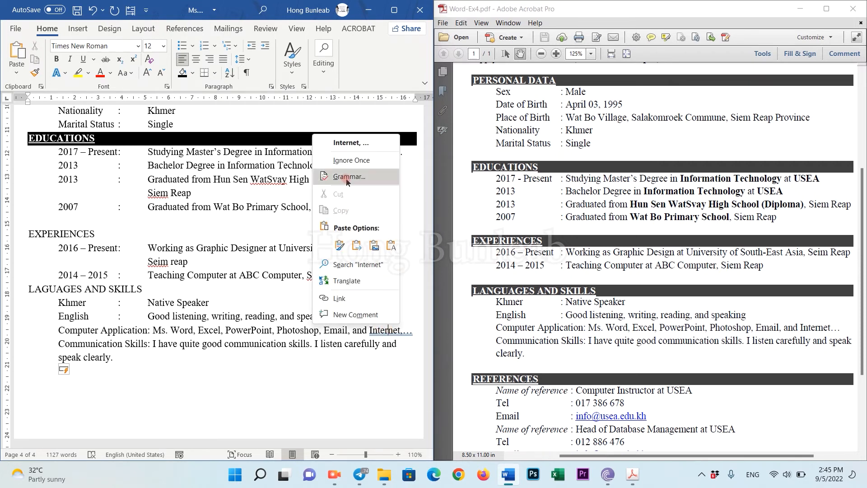
left_click(353, 144)
left_click(357, 344)
left_click(126, 356)
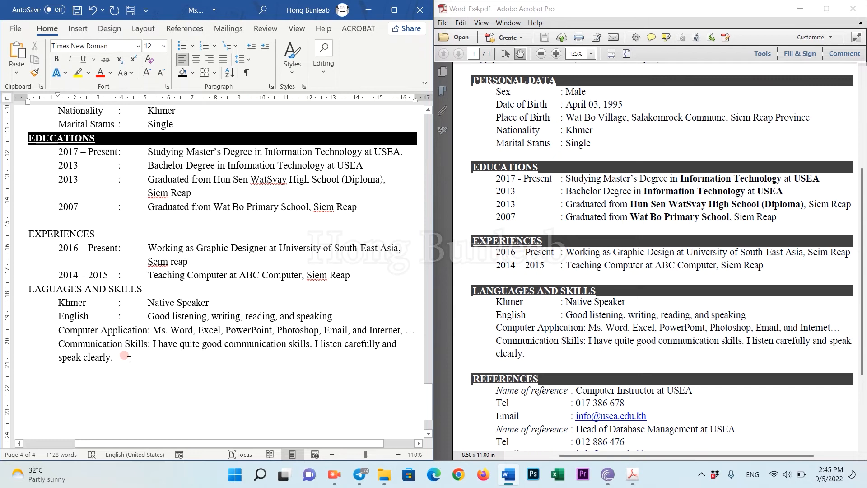
left_click(564, 333)
scroll(569, 337, "down", 3)
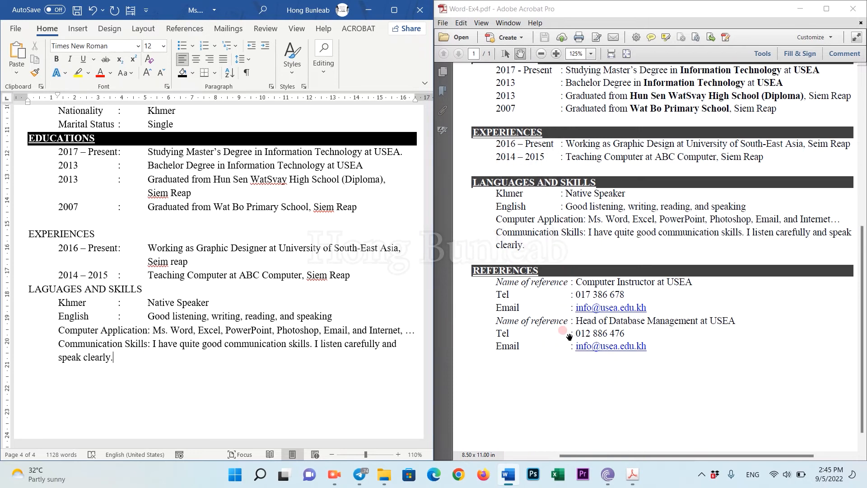
Add the REFERENCES heading and the first referee's name with position 'Computer Instructor at USEA'.
left_click(118, 356)
key("Return")
type("REFERENCES")
key("Return")
key("Tab")
type(":")
Add the first referee's tab-aligned Tel and e-mail details.
key("Tab")
type("Computer Instructor at USEA")
key("Return")
type("Tel")
key("Tab")
type(":")
key("Tab")
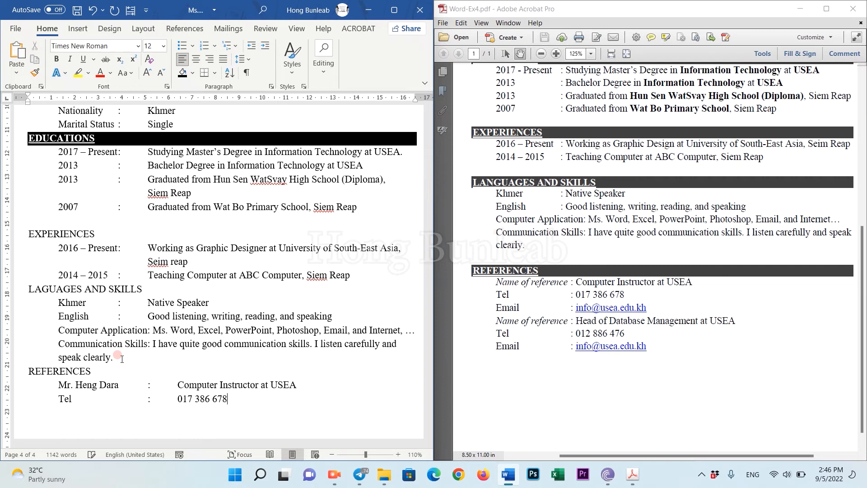
Add the second referee's name with position 'Head of Database Management at USEA'.
key("Tab")
key("Return")
Add the second referee's Tel line and Email label, then save the CV.
key("Tab")
type(":\tHea")
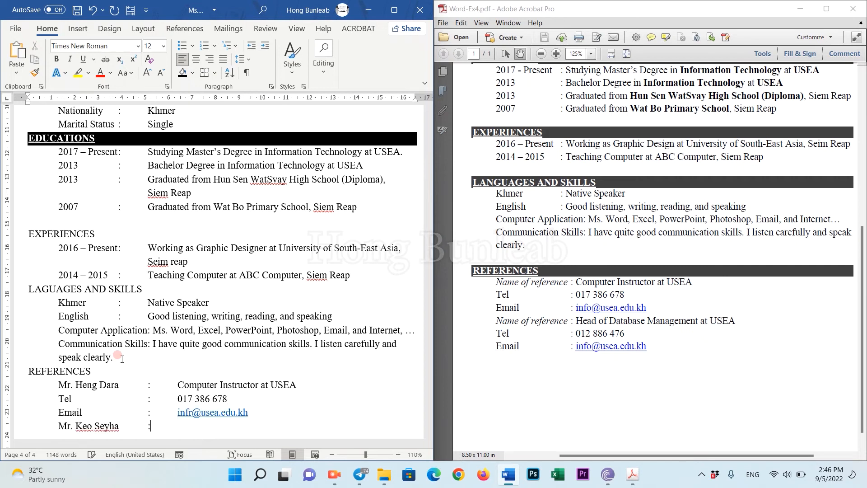
scroll(145, 389, "down", 3)
type("d of Database Management at USEA")
key("Return")
key("Return")
type("Email")
key("Tab")
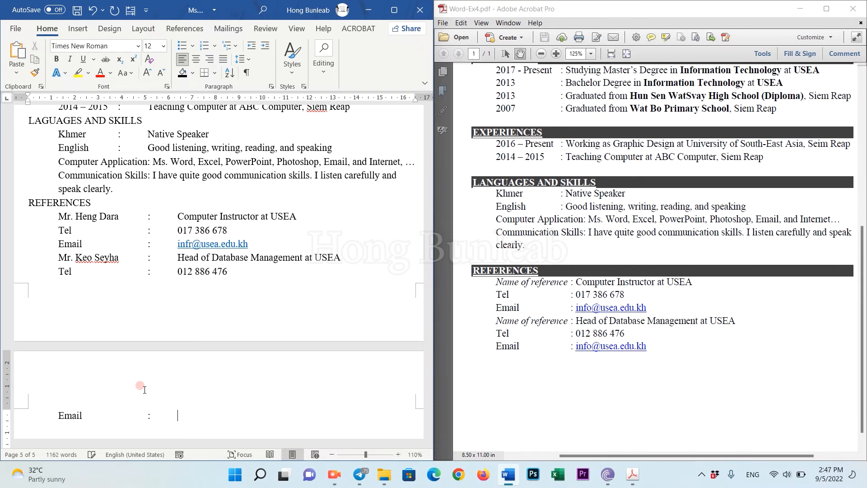
key("ctrl+s")
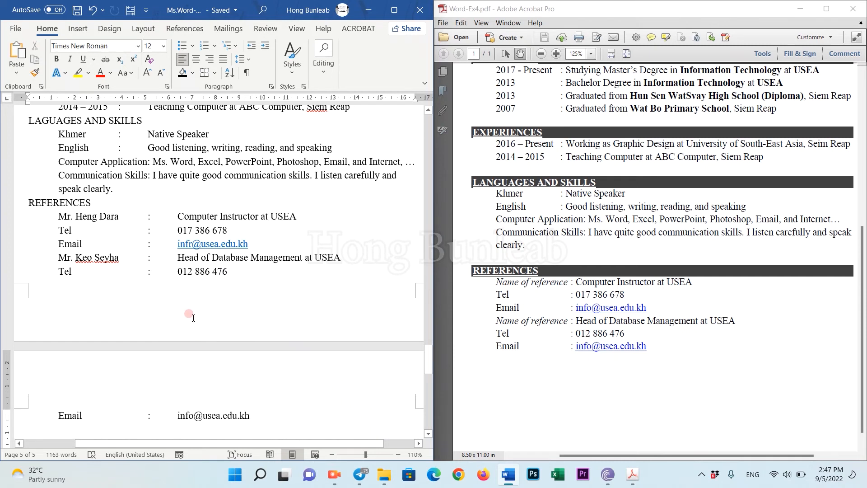
scroll(189, 267, "up", 5)
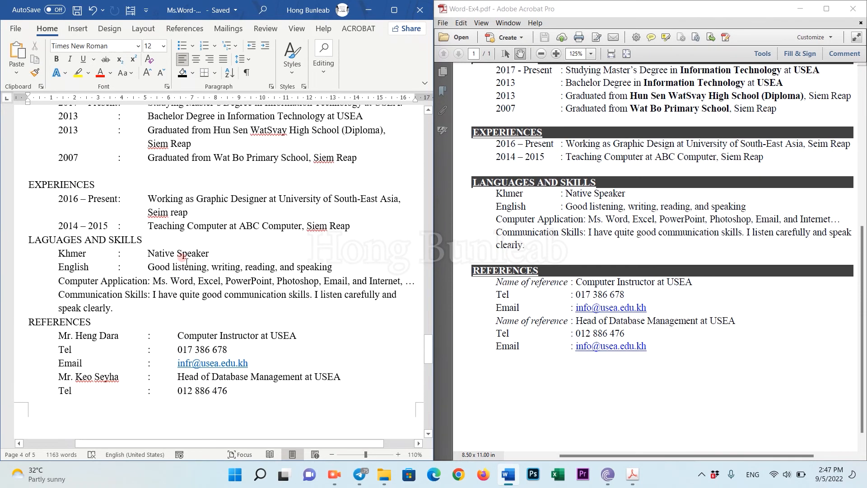
scroll(185, 262, "up", 1)
Make the EXPERIENCES heading bold, underlined and shaded black.
left_click_drag(97, 243, 26, 244)
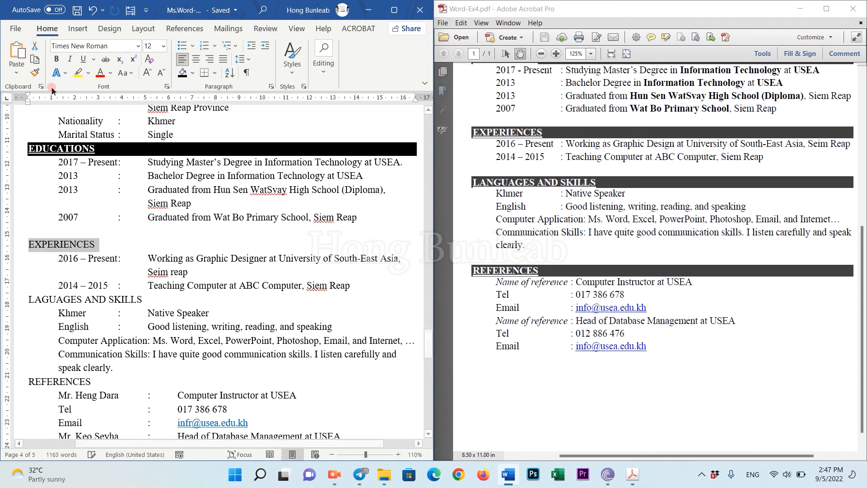
left_click(56, 59)
left_click(82, 59)
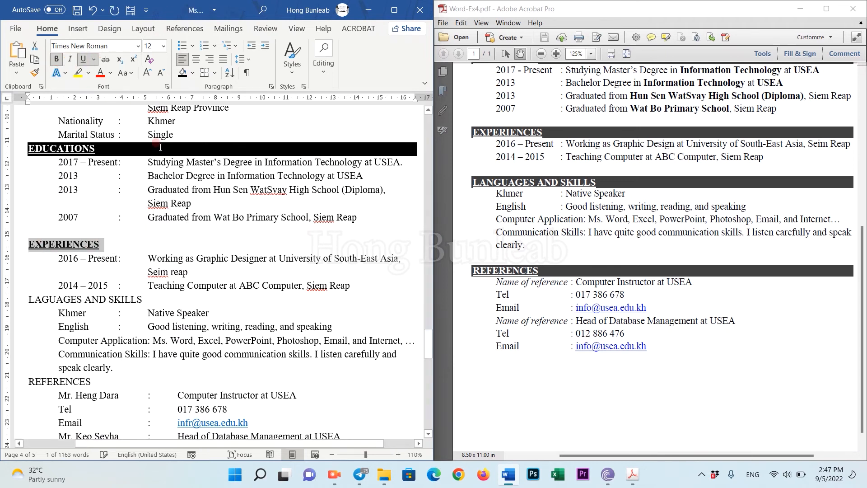
left_click(192, 75)
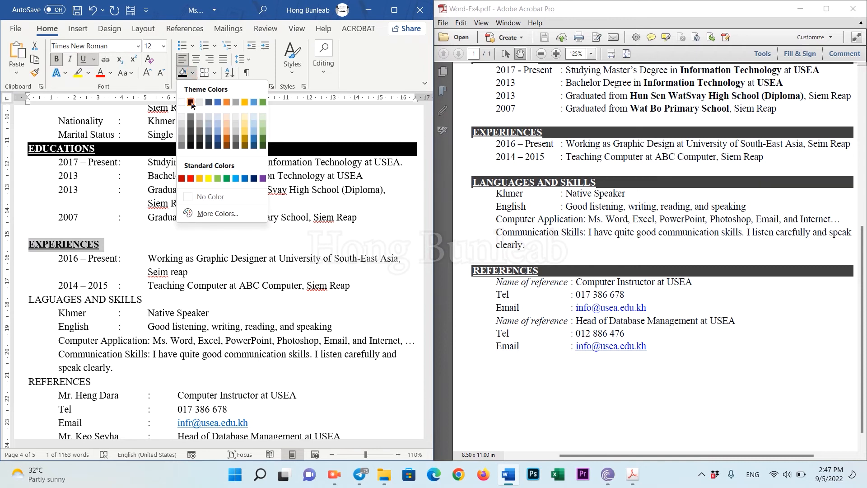
left_click(191, 102)
left_click(118, 245)
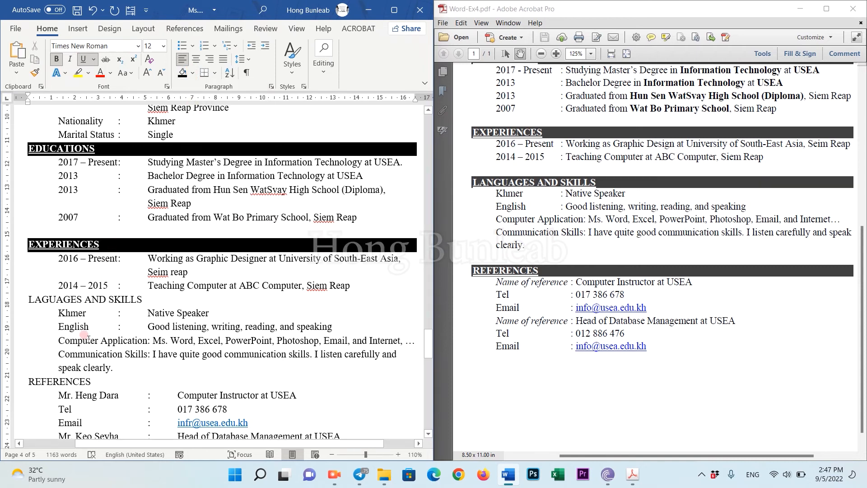
Make the LAGUAGES AND SKILLS heading bold, underlined and shaded black.
left_click_drag(152, 299, 28, 300)
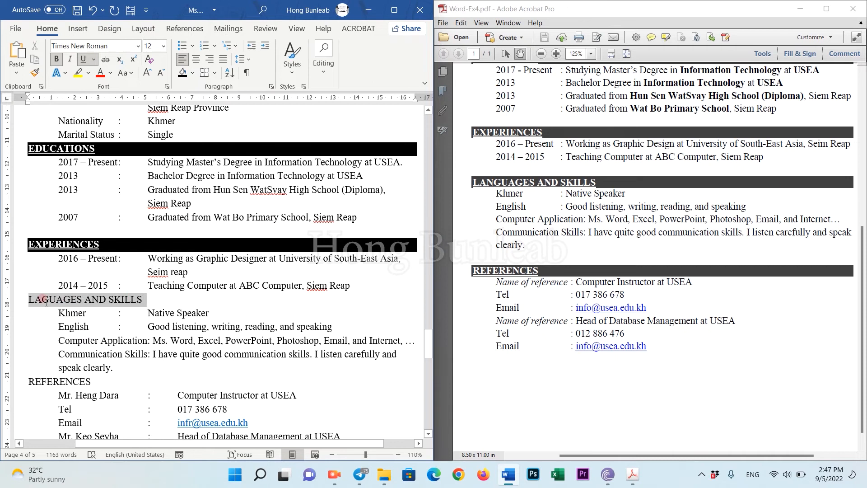
left_click(62, 59)
left_click(83, 59)
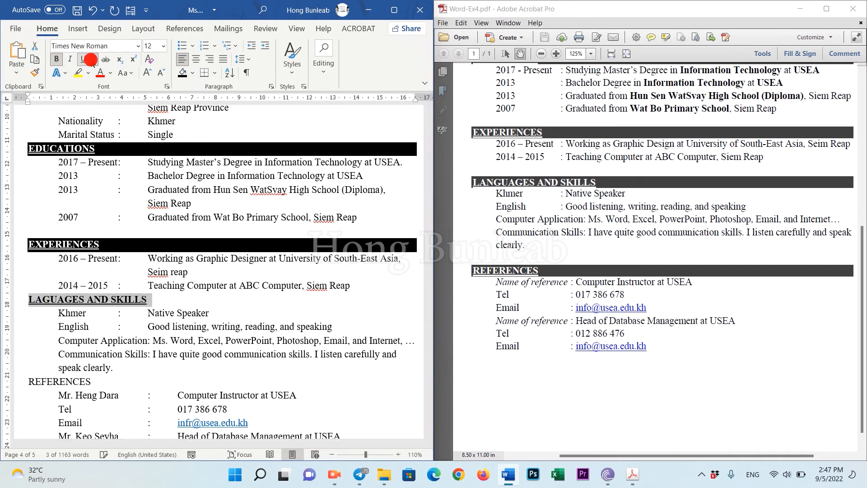
left_click(182, 73)
left_click(136, 296)
scroll(135, 299, "down", 3)
Make the REFERENCES heading bold, underlined and shaded black, then save.
left_click_drag(96, 292, 29, 292)
left_click(56, 59)
left_click(83, 59)
left_click(186, 73)
left_click(121, 336)
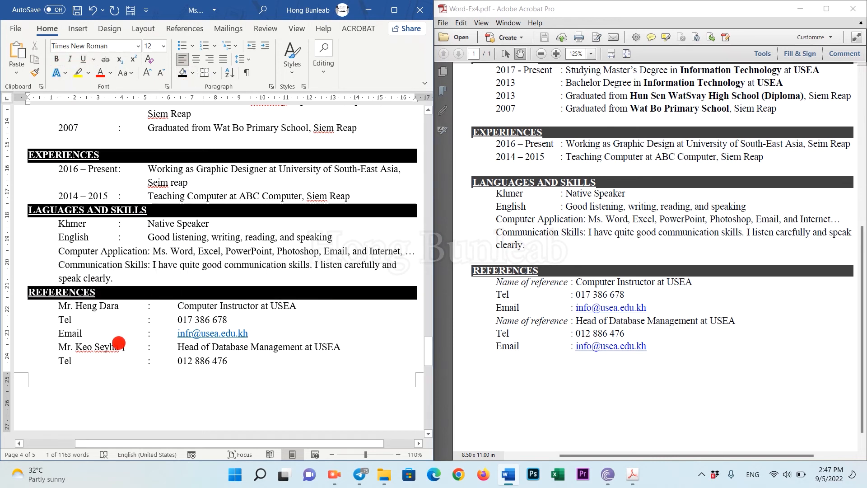
key("ctrl+s")
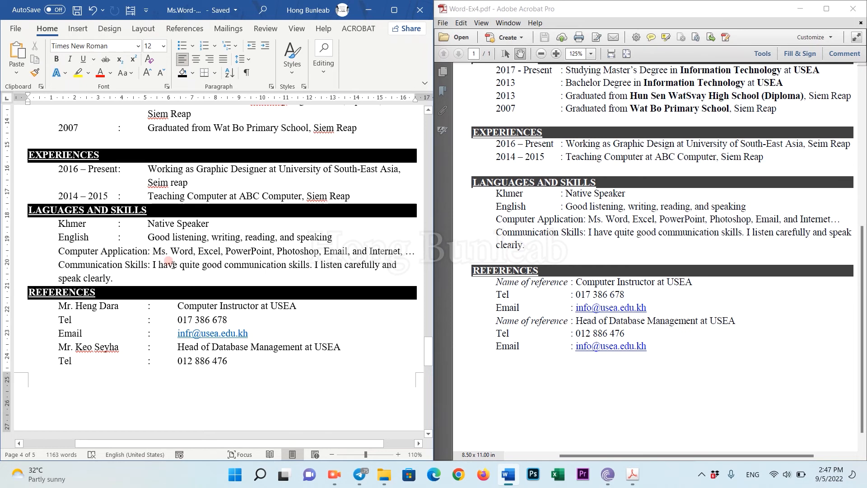
Maximize the Word window to full screen and return to the CV's first page.
scroll(200, 341, "down", 2)
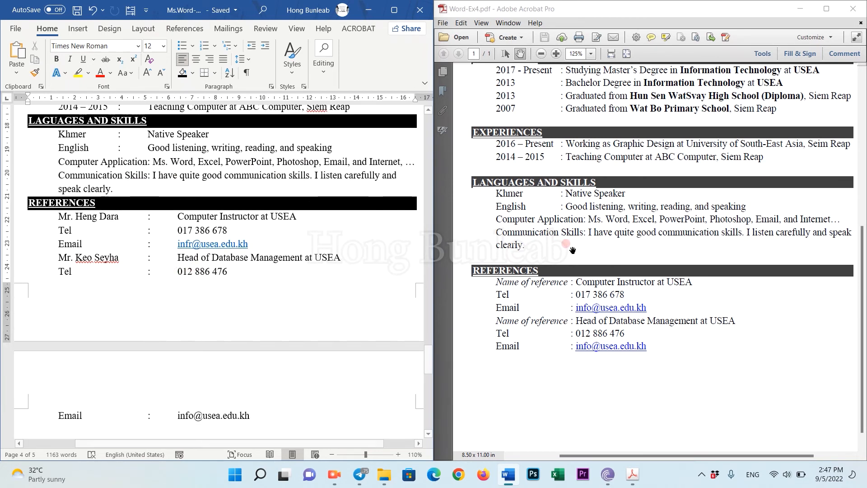
scroll(569, 247, "down", 1)
scroll(211, 303, "up", 12)
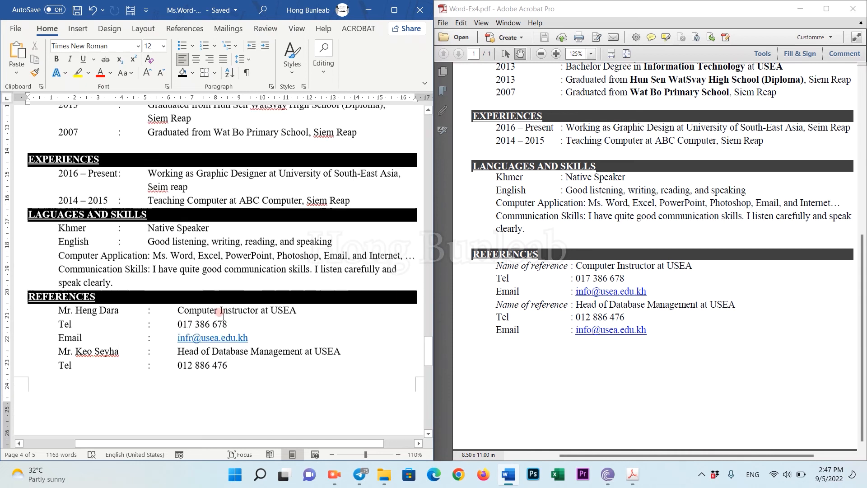
scroll(212, 304, "up", 1)
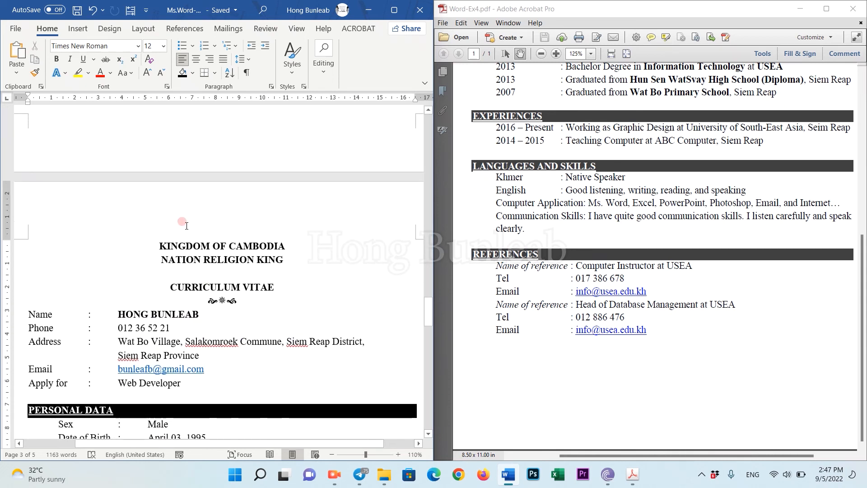
left_click(187, 271)
scroll(153, 279, "down", 2)
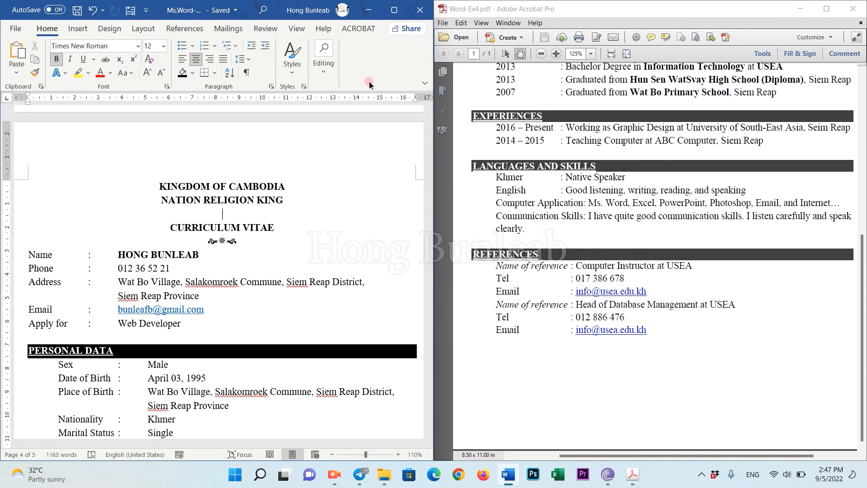
left_click(395, 12)
scroll(540, 244, "up", 5)
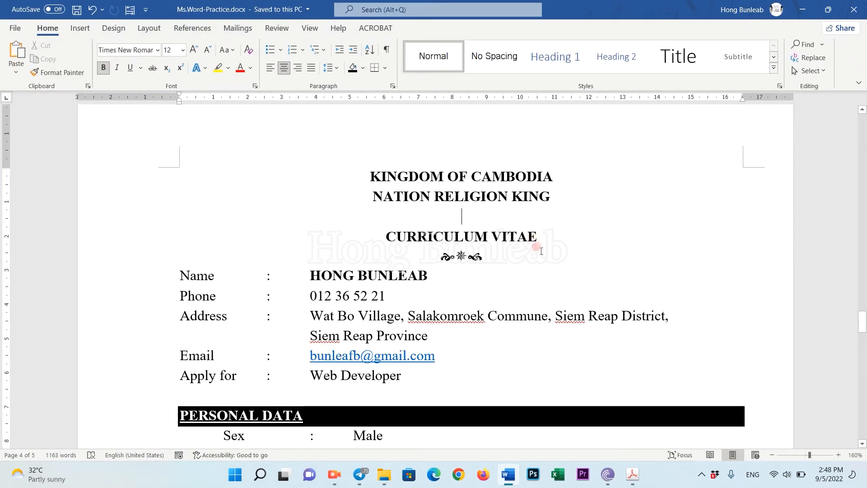
Select the CV from KINGDOM OF CAMBODIA to the last Email line and set Single line spacing.
left_click_drag(354, 170, 517, 290)
scroll(519, 274, "down", 3)
scroll(519, 274, "down", 15)
left_click(393, 86)
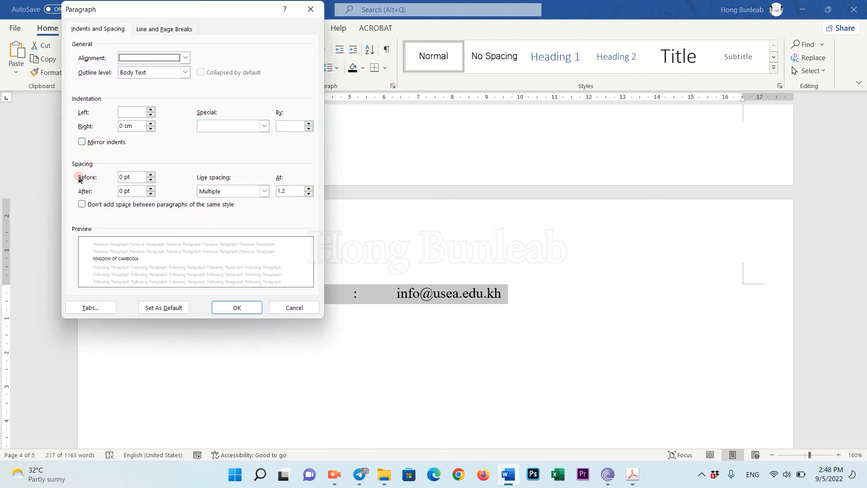
left_click(131, 177)
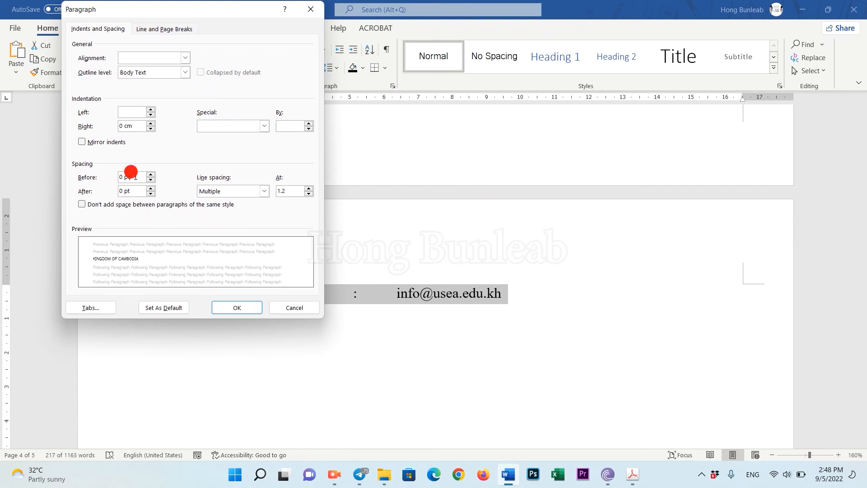
left_click(130, 192)
left_click(285, 190)
left_click(265, 191)
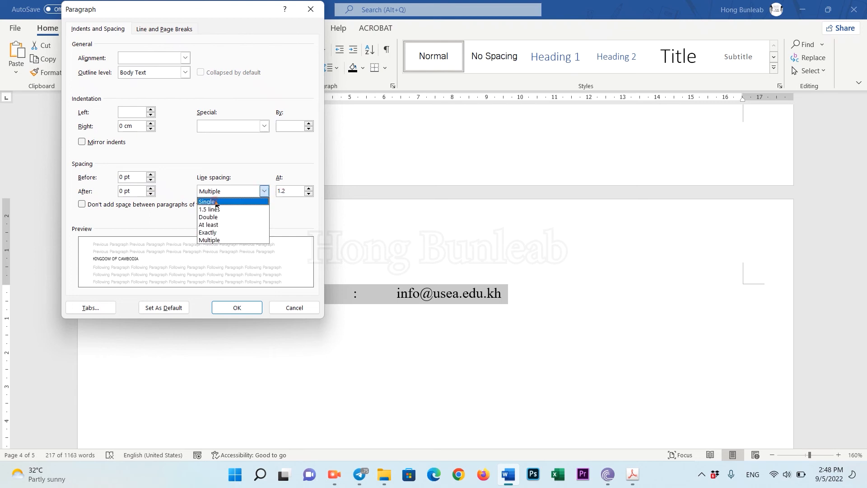
left_click(241, 200)
left_click(237, 307)
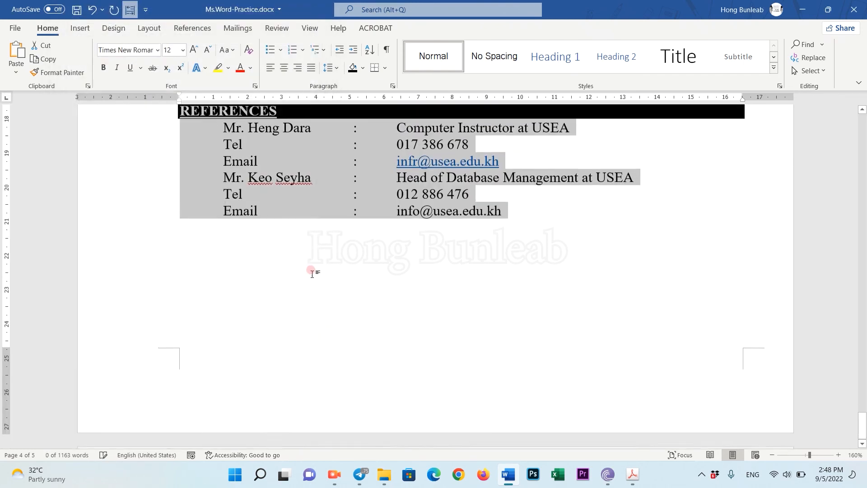
Insert a blank line after the Marital status 'Single' line, before EDUCATIONS.
scroll(289, 261, "up", 8)
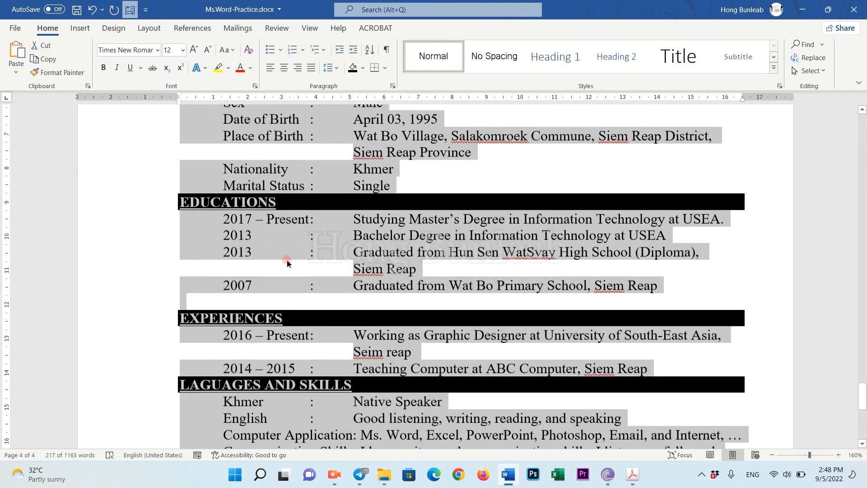
scroll(298, 248, "up", 8)
left_click(316, 240)
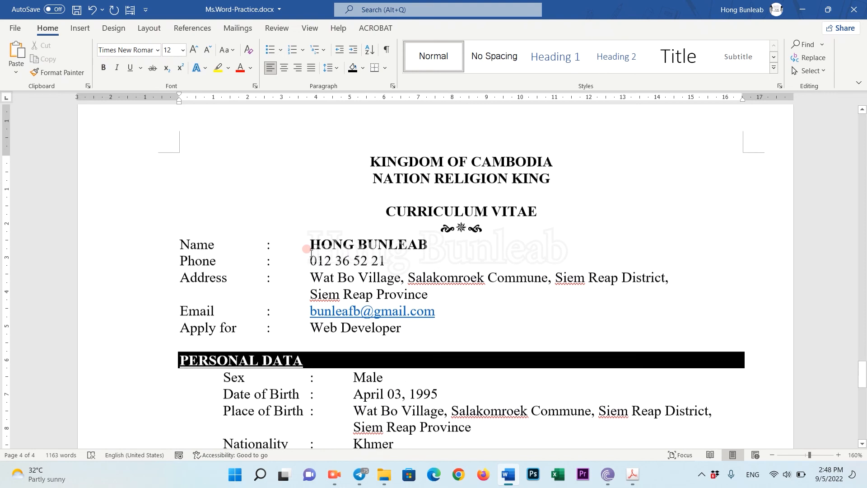
scroll(348, 276, "down", 3)
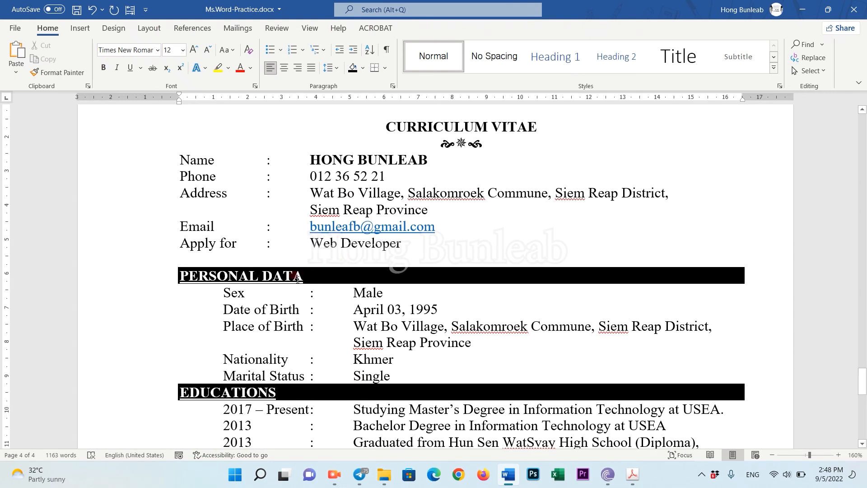
scroll(298, 278, "down", 5)
double_click(226, 247)
left_click(397, 246)
key("Return")
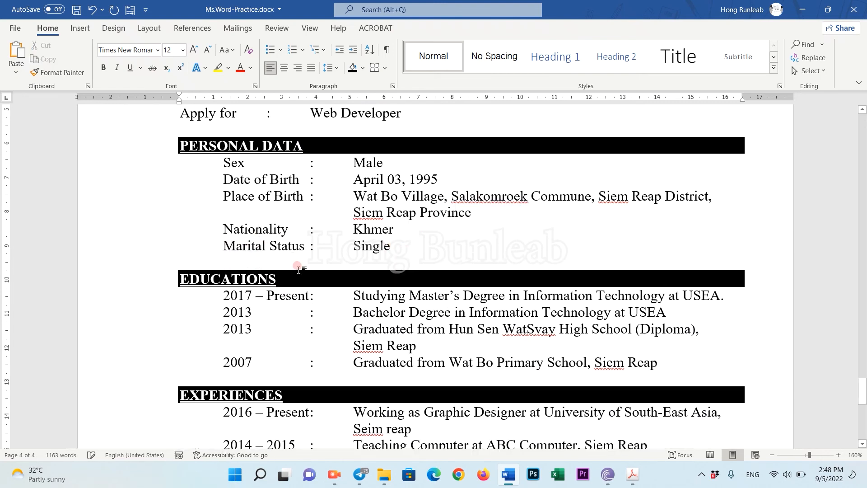
Insert blank lines before LAGUAGES AND SKILLS and REFERENCES, then save the CV.
scroll(236, 294, "down", 3)
scroll(236, 294, "down", 5)
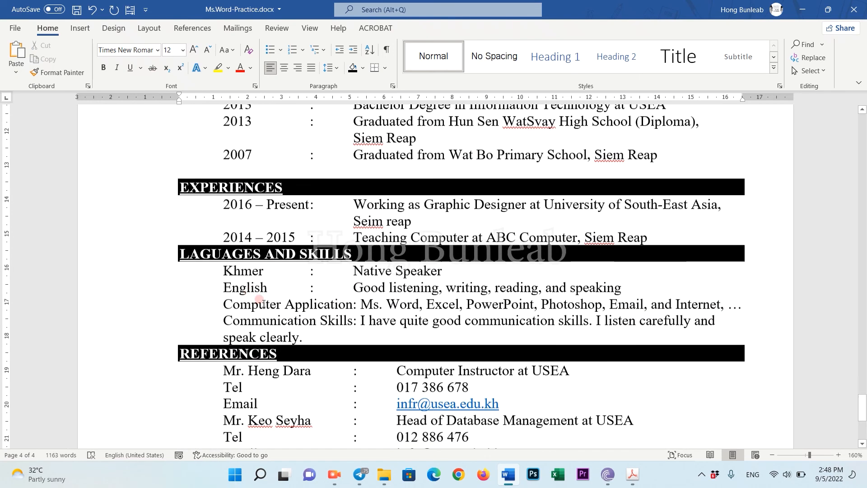
left_click(649, 228)
key("Return")
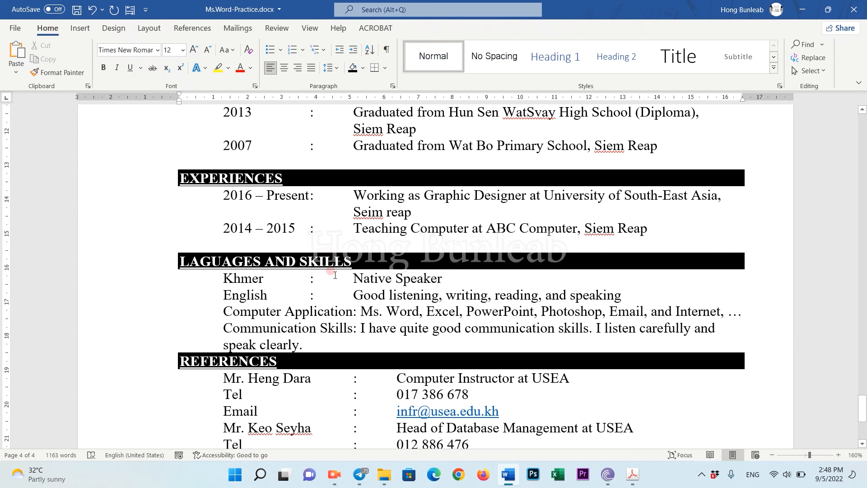
scroll(334, 262, "down", 2)
left_click(308, 300)
key("Return")
scroll(281, 324, "down", 7)
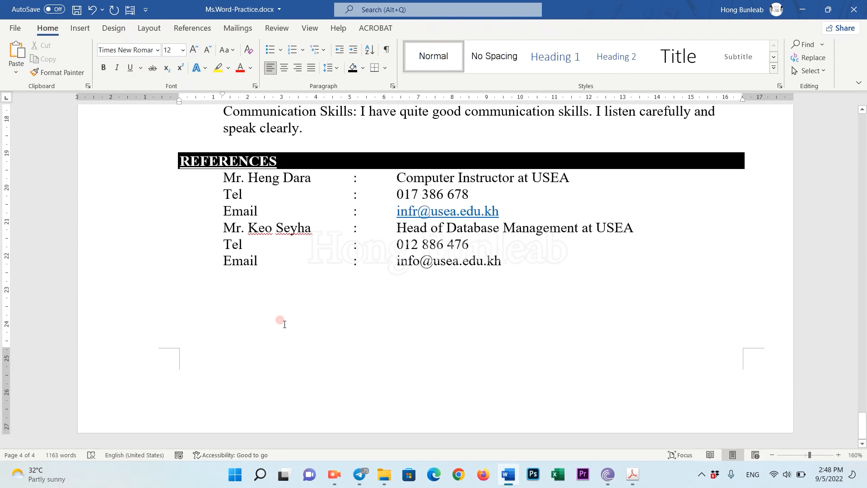
scroll(280, 324, "up", 6)
key("ctrl+s")
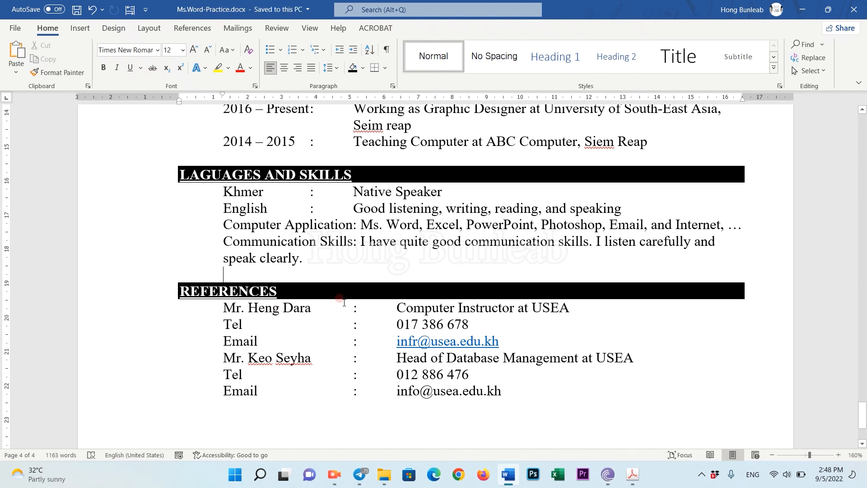
scroll(344, 303, "up", 3)
scroll(345, 302, "up", 4)
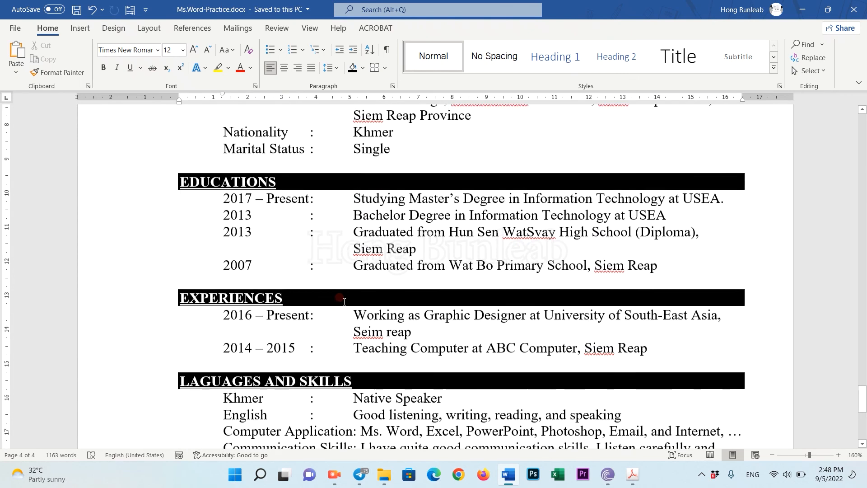
scroll(343, 300, "up", 1)
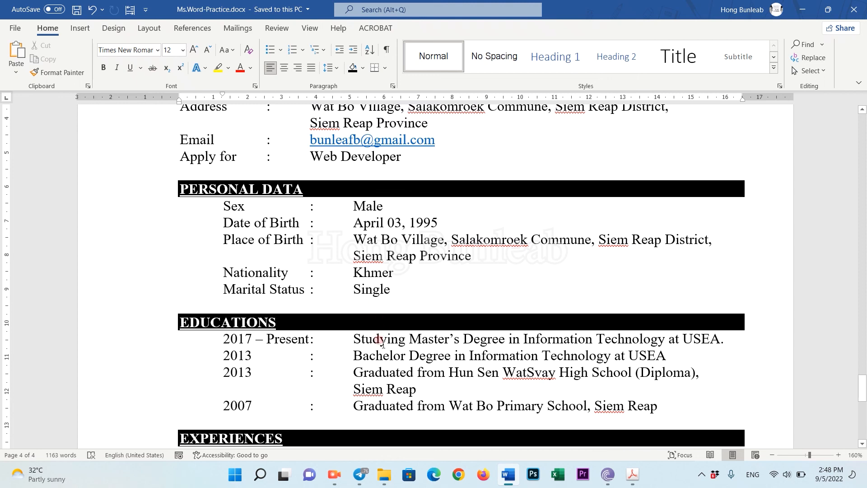
scroll(378, 345, "down", 14)
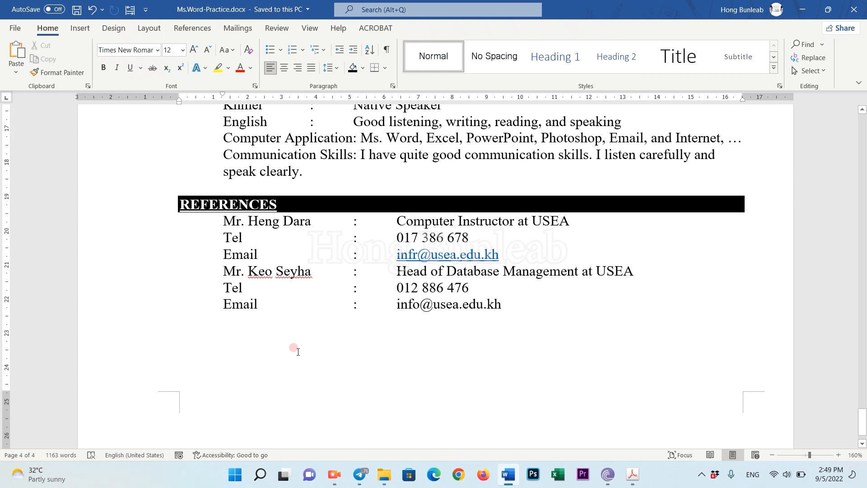
scroll(397, 300, "up", 4)
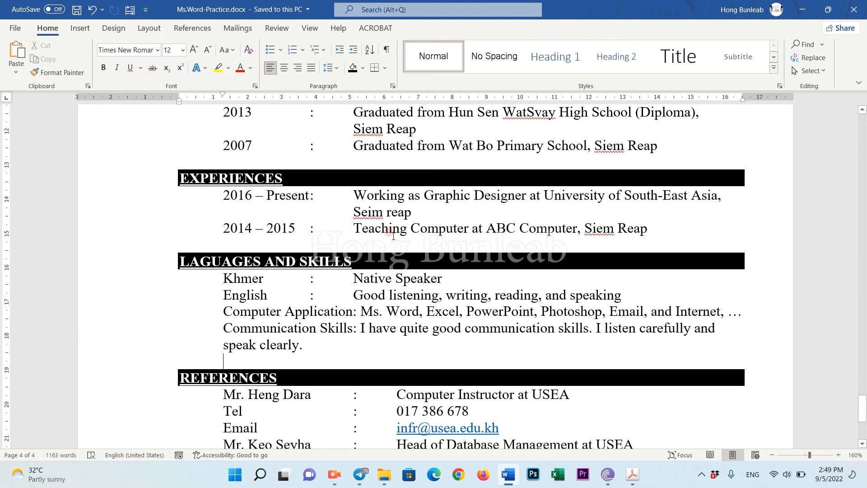
scroll(394, 234, "up", 7)
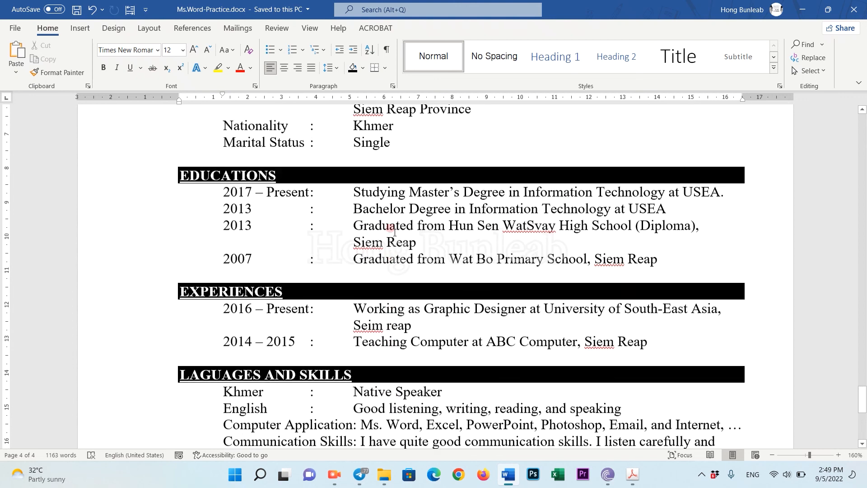
scroll(395, 233, "up", 3)
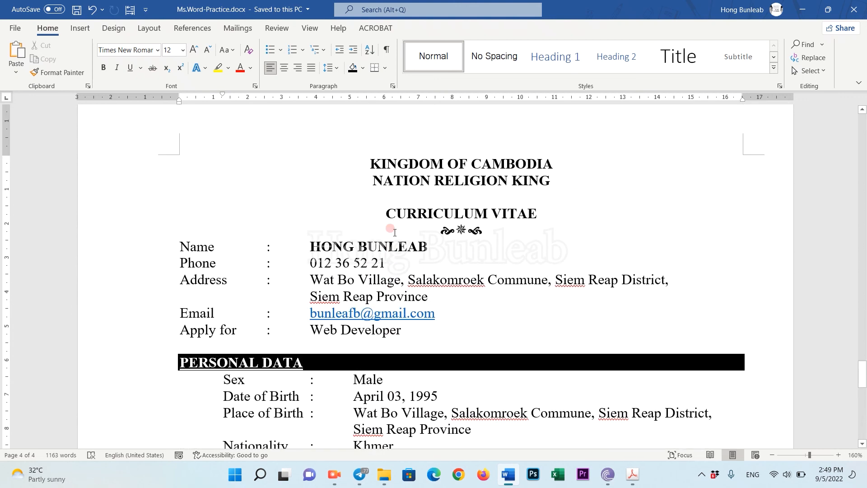